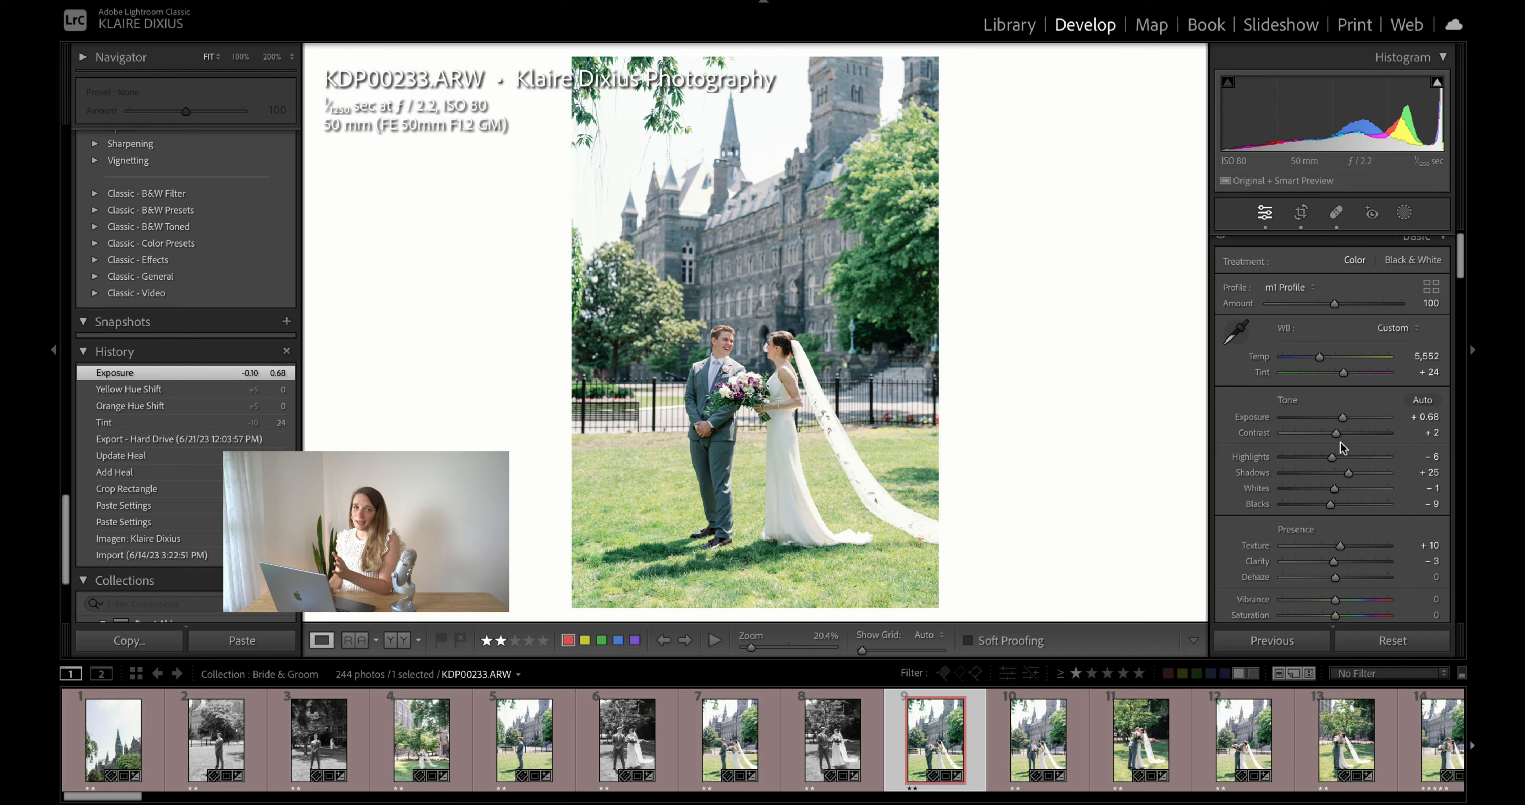
- Start a new people mask on Person 1, the groom
{"action": "scroll", "coordinate": [1379, 435], "scroll_direction": "up", "scroll_amount": 1}
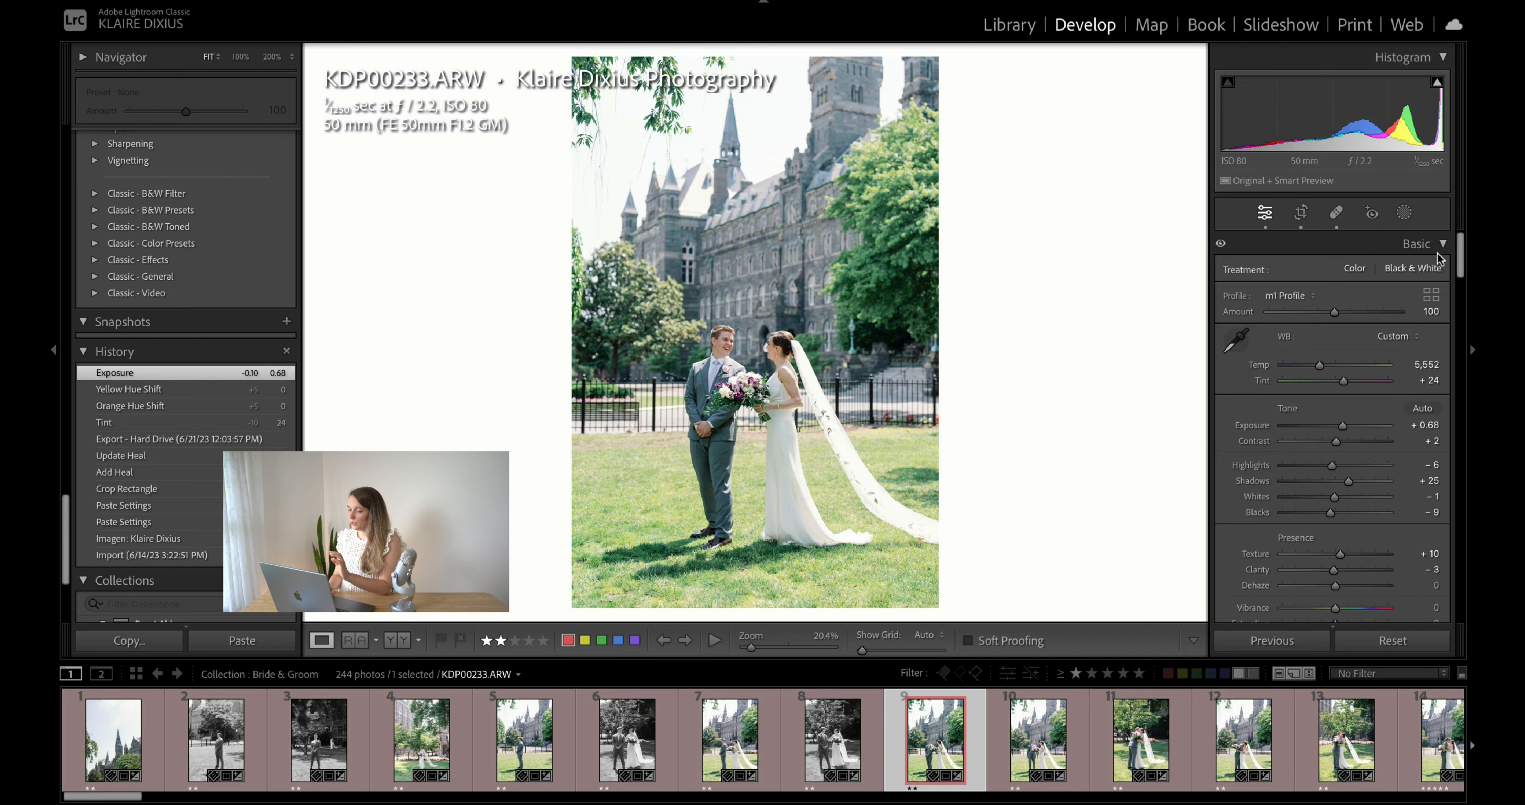
{"action": "scroll", "coordinate": [1442, 278], "scroll_direction": "down", "scroll_amount": 10}
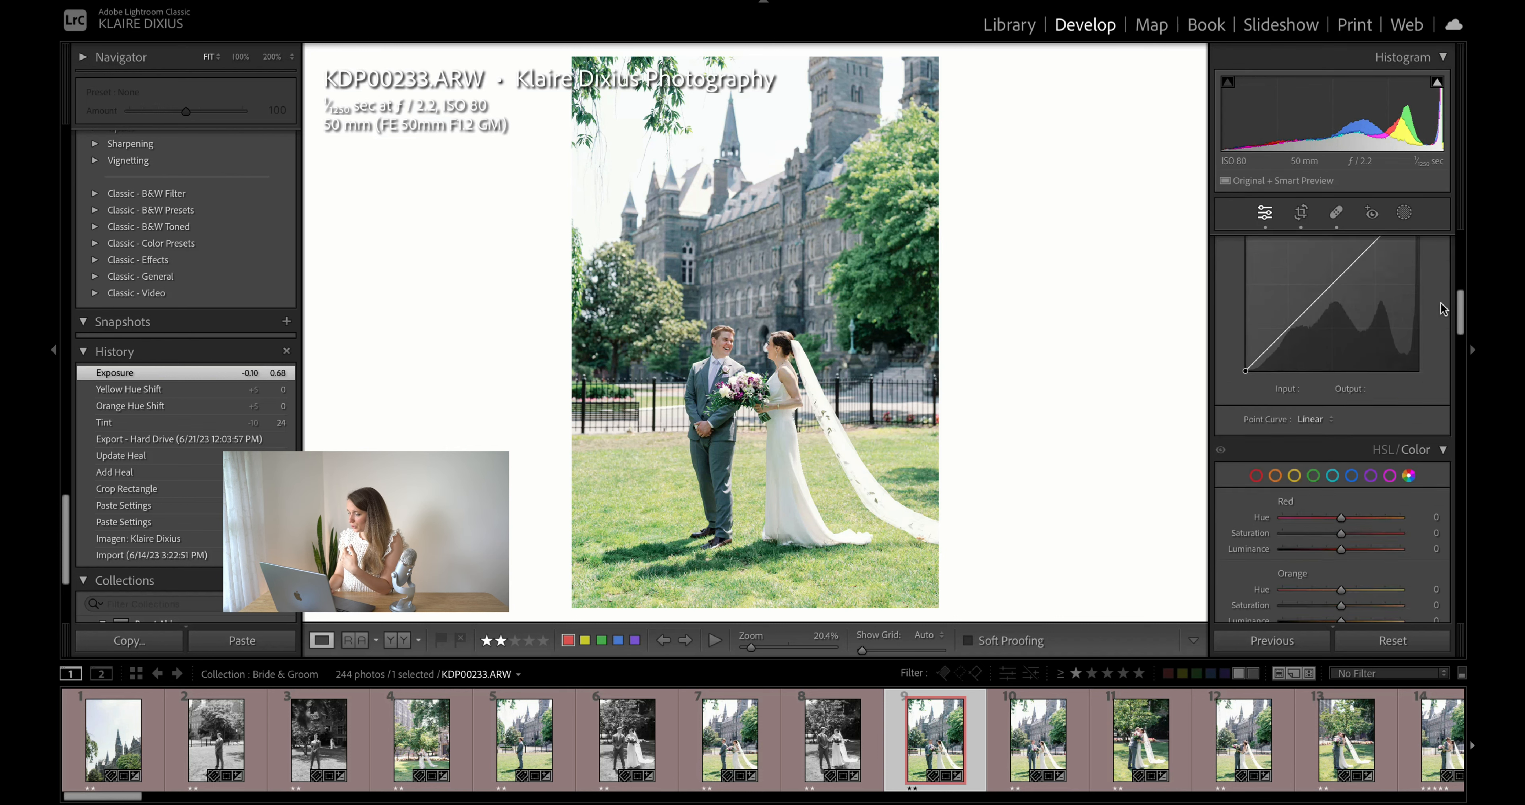
{"action": "scroll", "coordinate": [1443, 309], "scroll_direction": "up", "scroll_amount": 10}
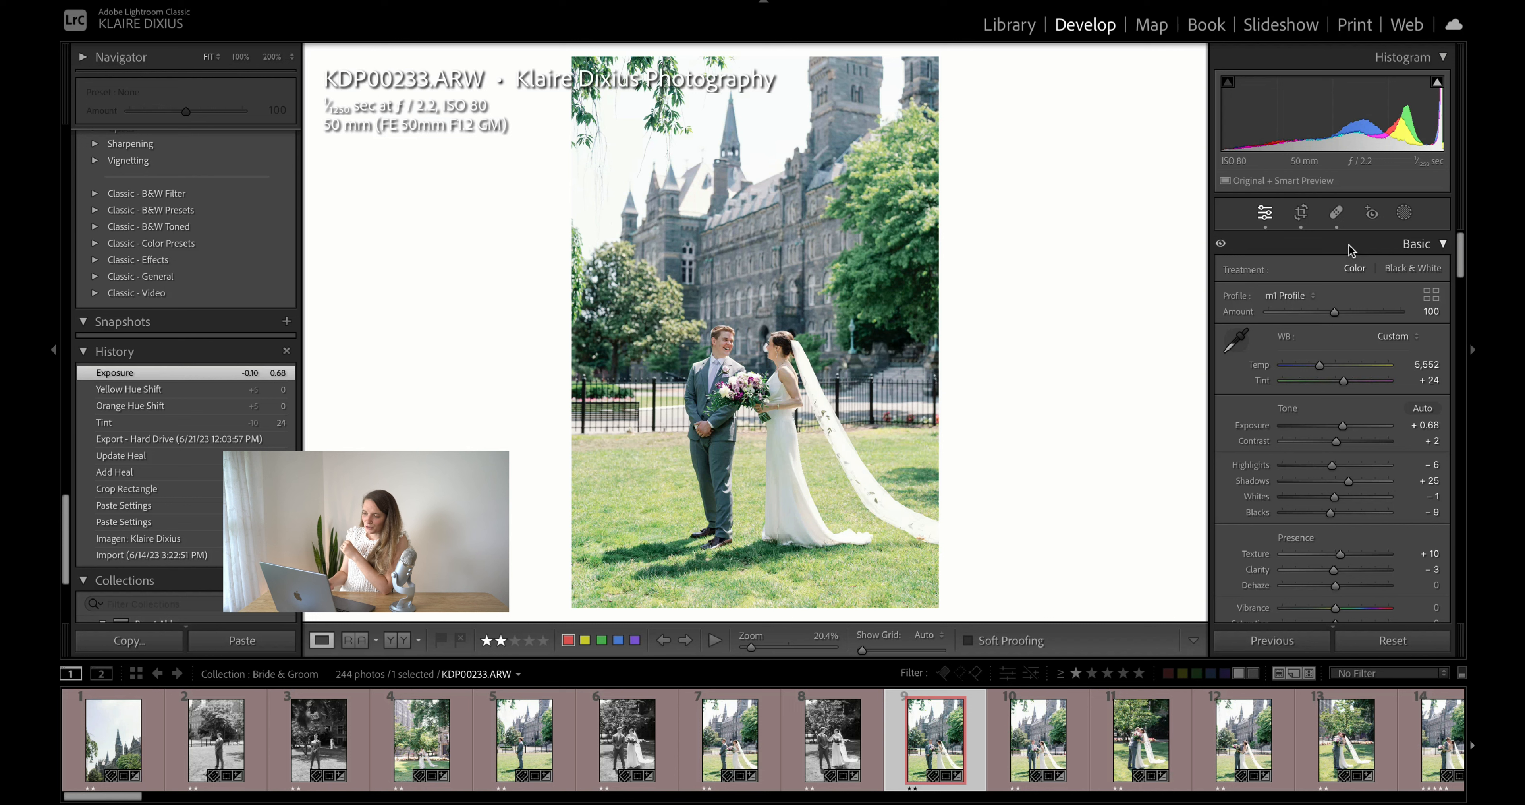
{"action": "left_click", "coordinate": [1405, 213]}
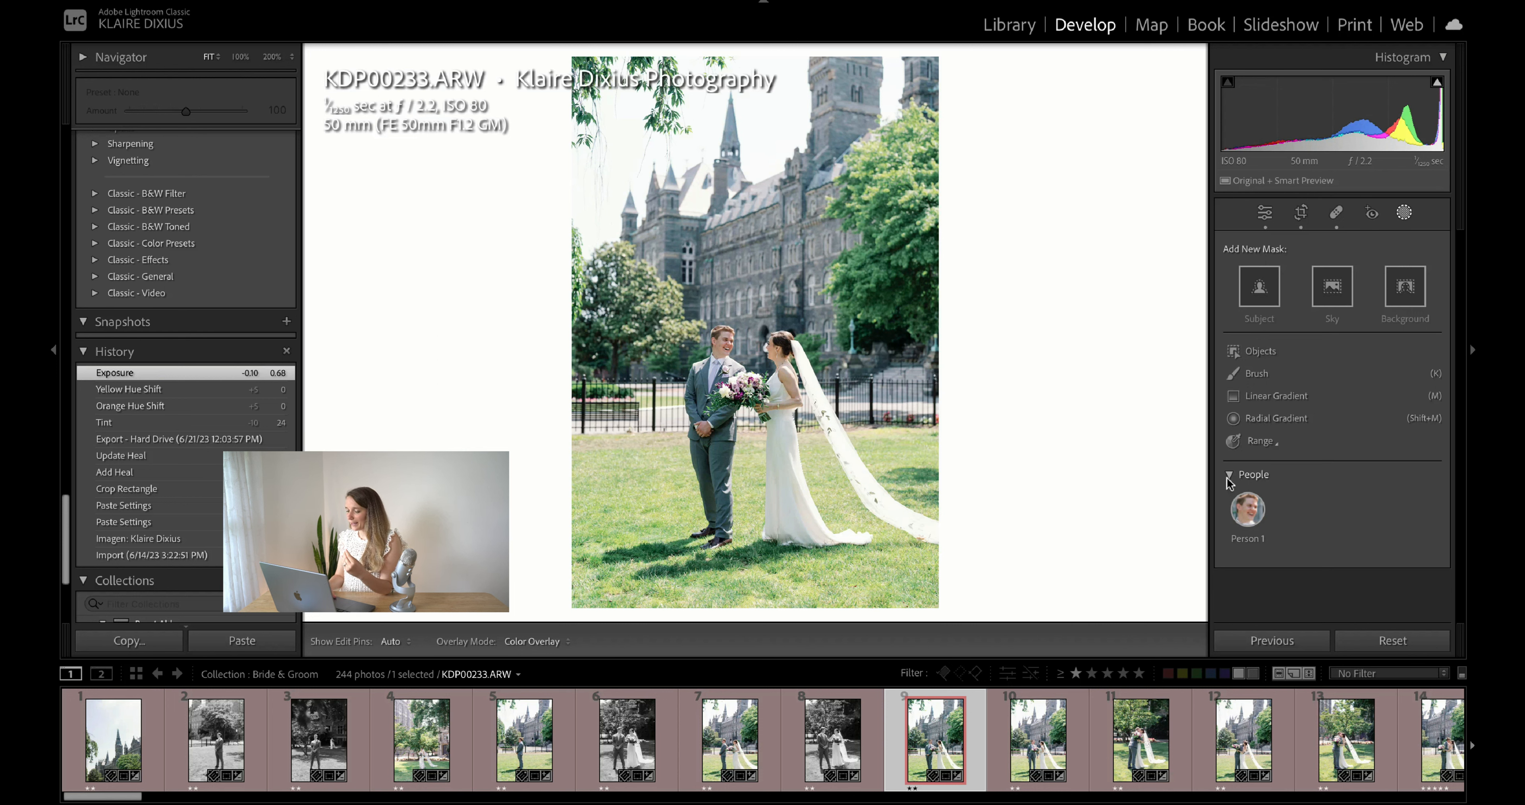
{"action": "left_click", "coordinate": [1249, 512]}
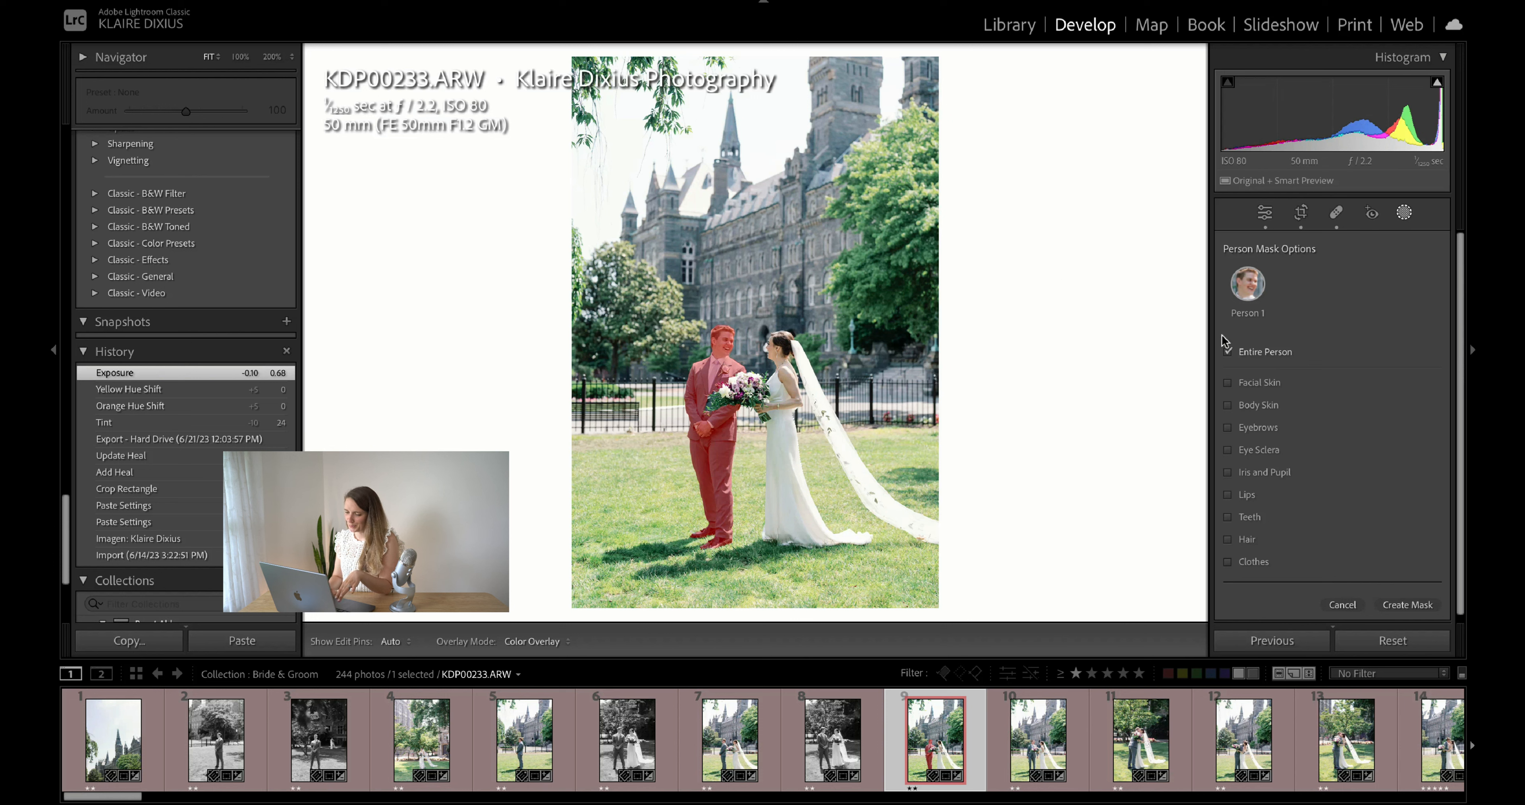
{"action": "left_click", "coordinate": [1228, 383]}
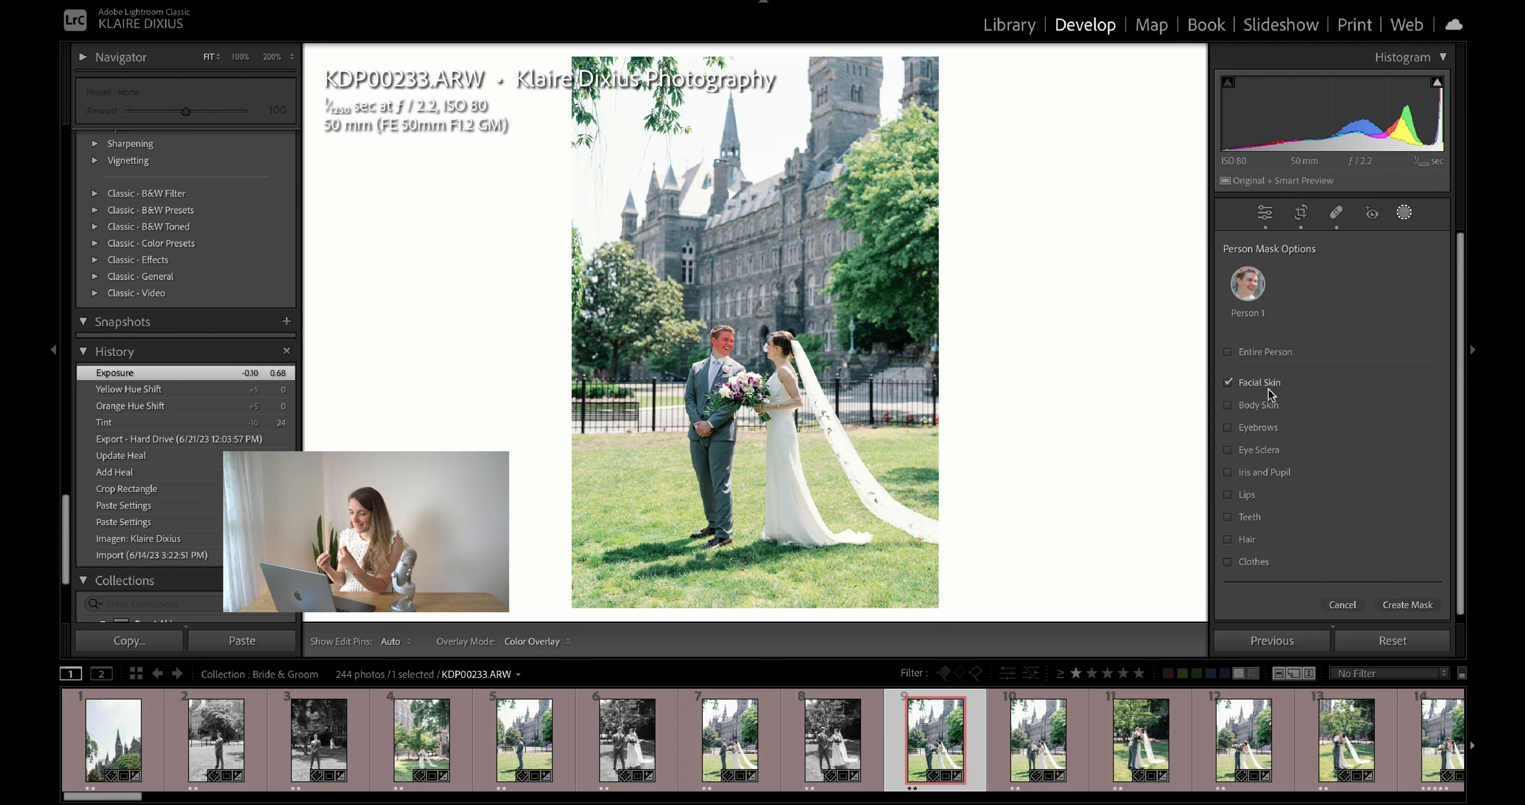
{"action": "left_click", "coordinate": [1230, 406]}
{"action": "left_click", "coordinate": [1231, 383]}
{"action": "left_click", "coordinate": [1230, 406]}
{"action": "left_click", "coordinate": [1227, 428]}
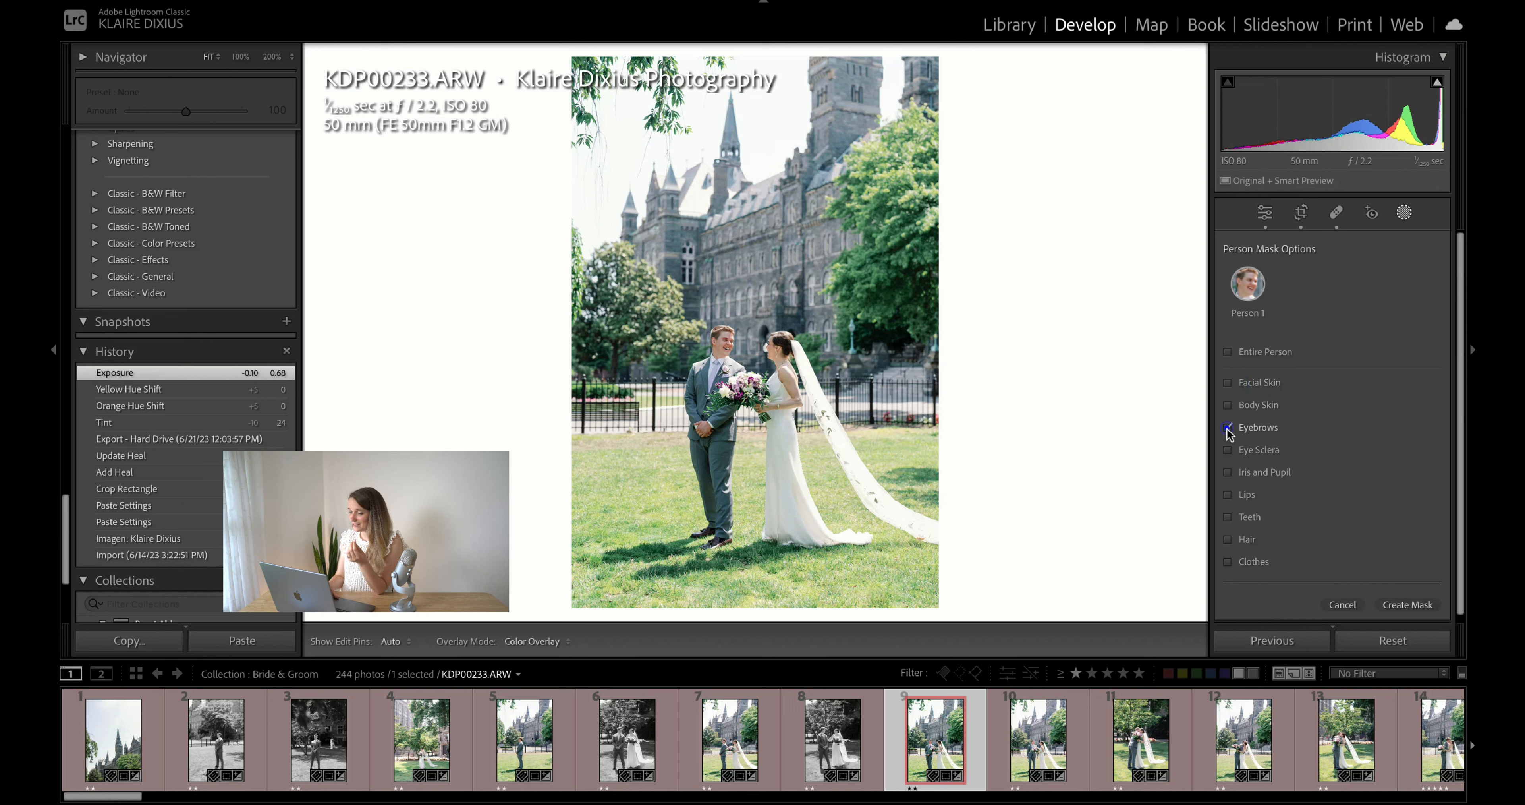
{"action": "left_click", "coordinate": [1228, 427]}
{"action": "left_click", "coordinate": [1229, 427]}
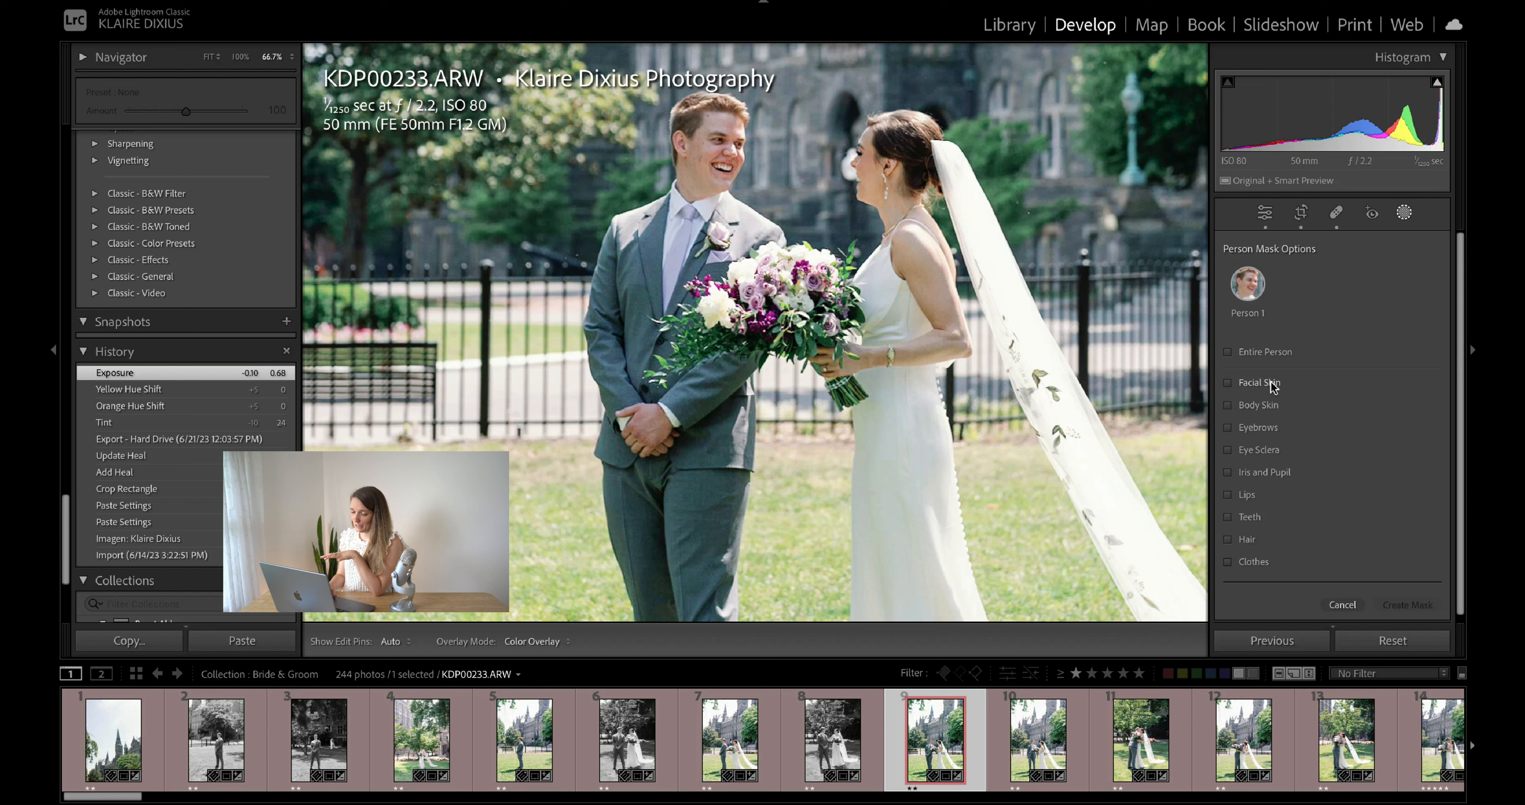
- Create a single mask covering the facial skin and body skin of Person 1
{"action": "left_click", "coordinate": [1271, 383]}
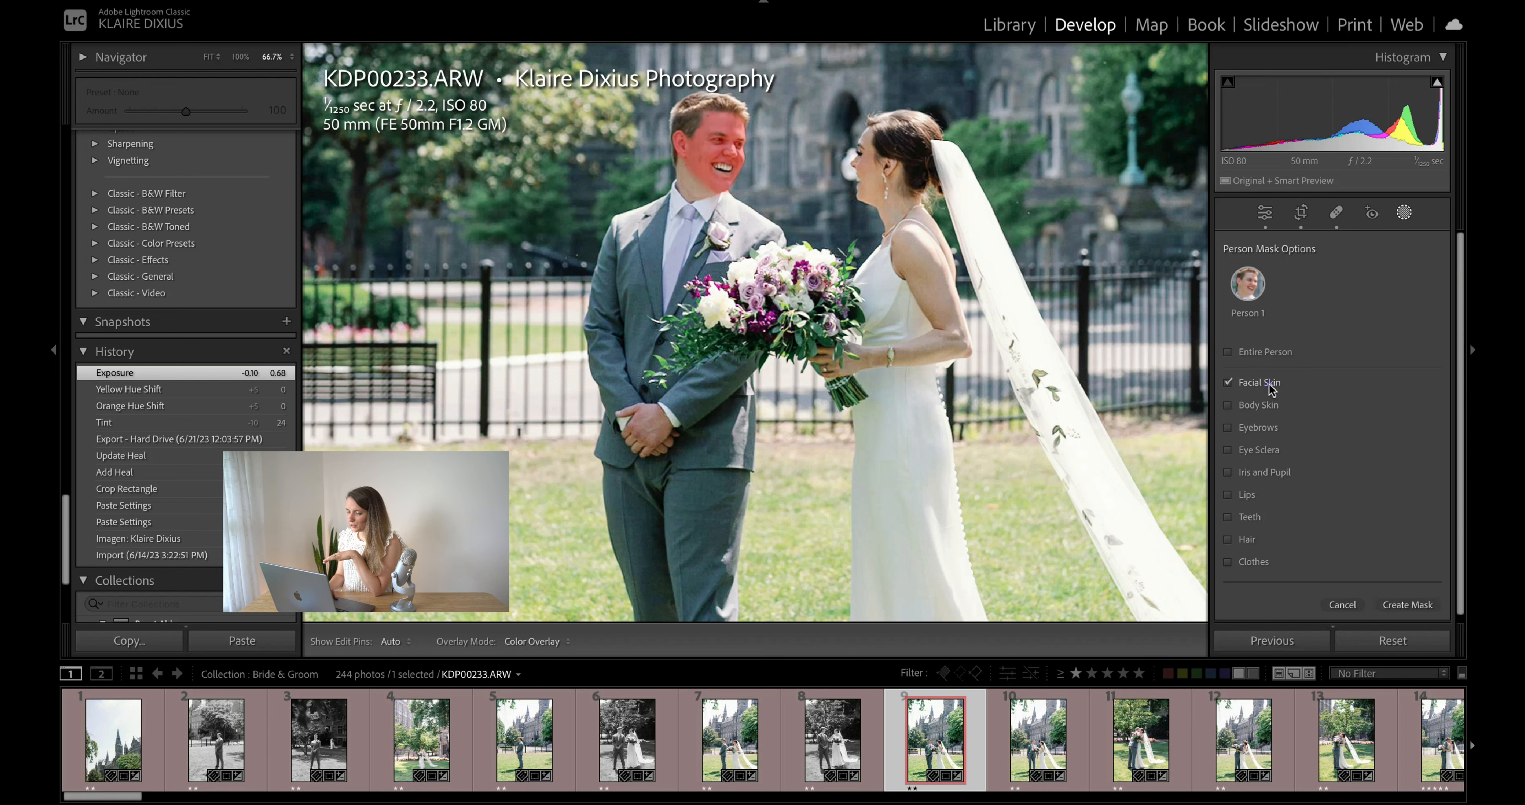
{"action": "left_click", "coordinate": [1267, 407]}
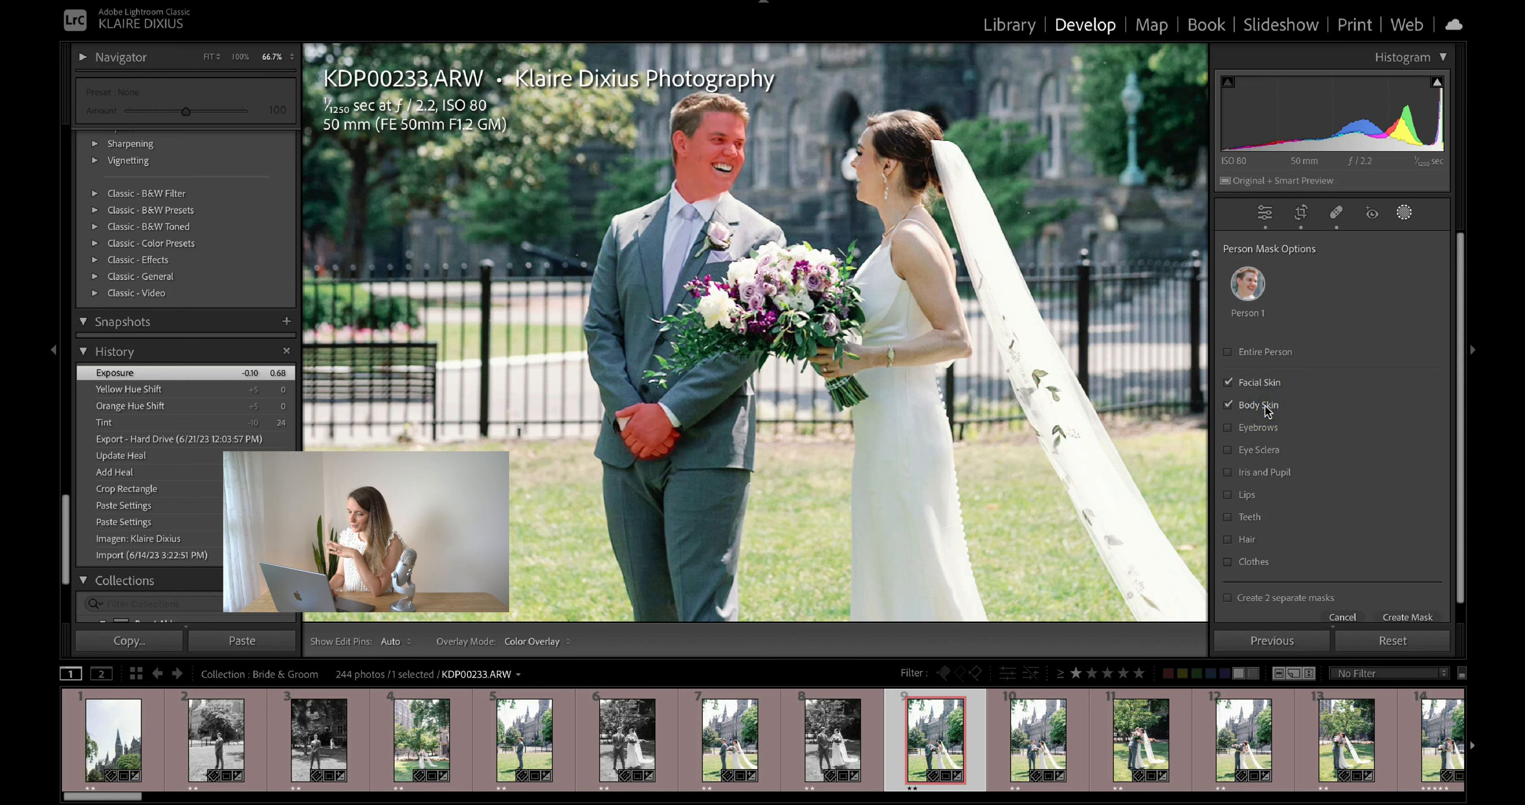
{"action": "scroll", "coordinate": [1361, 486], "scroll_direction": "down", "scroll_amount": 1}
{"action": "left_click", "coordinate": [1414, 597]}
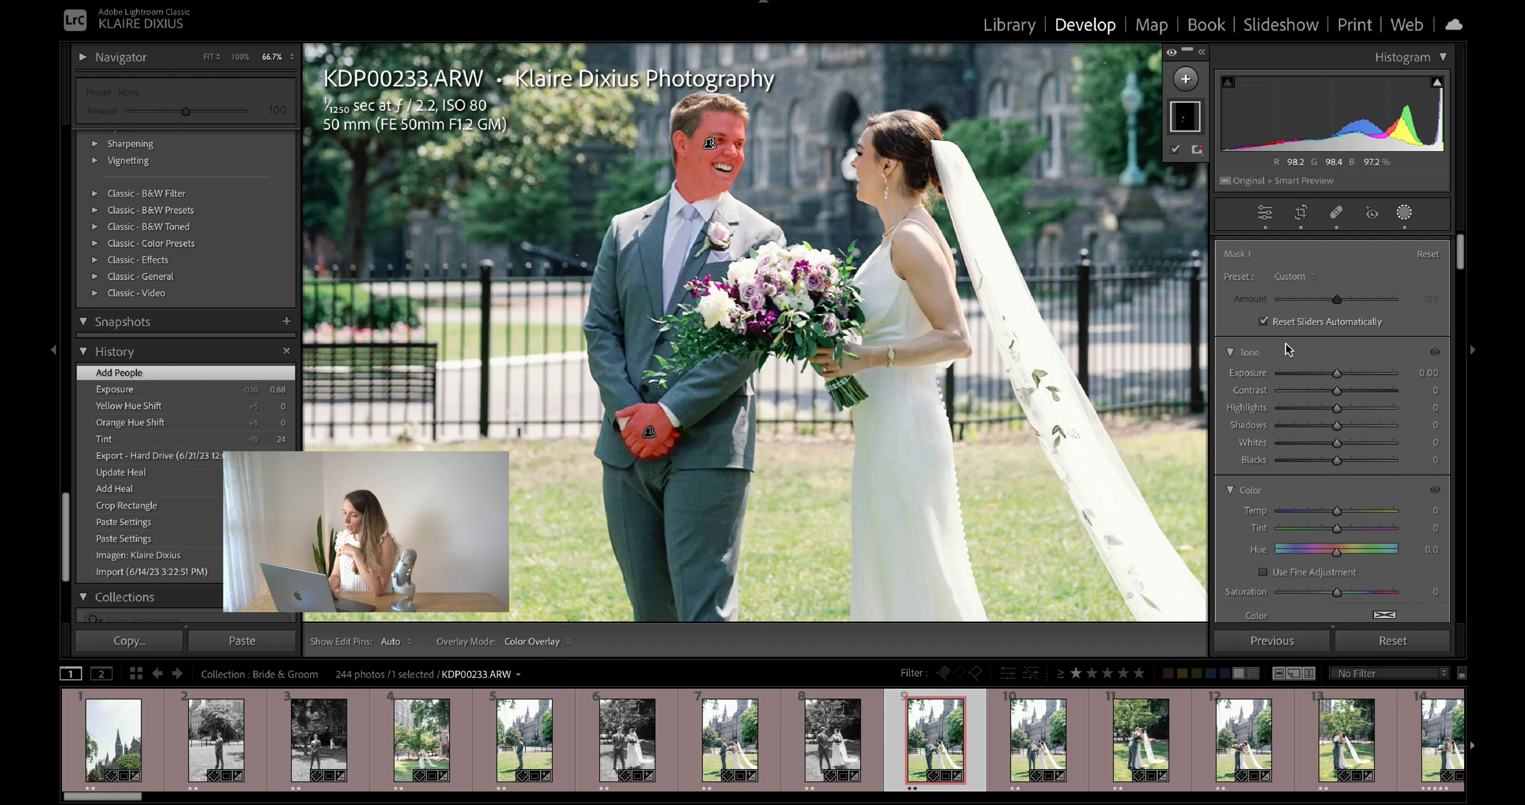
- Try tint values of 7 and -100 on the groom's skin mask, then reset the tint to 0
{"action": "scroll", "coordinate": [1409, 461], "scroll_direction": "down", "scroll_amount": 1}
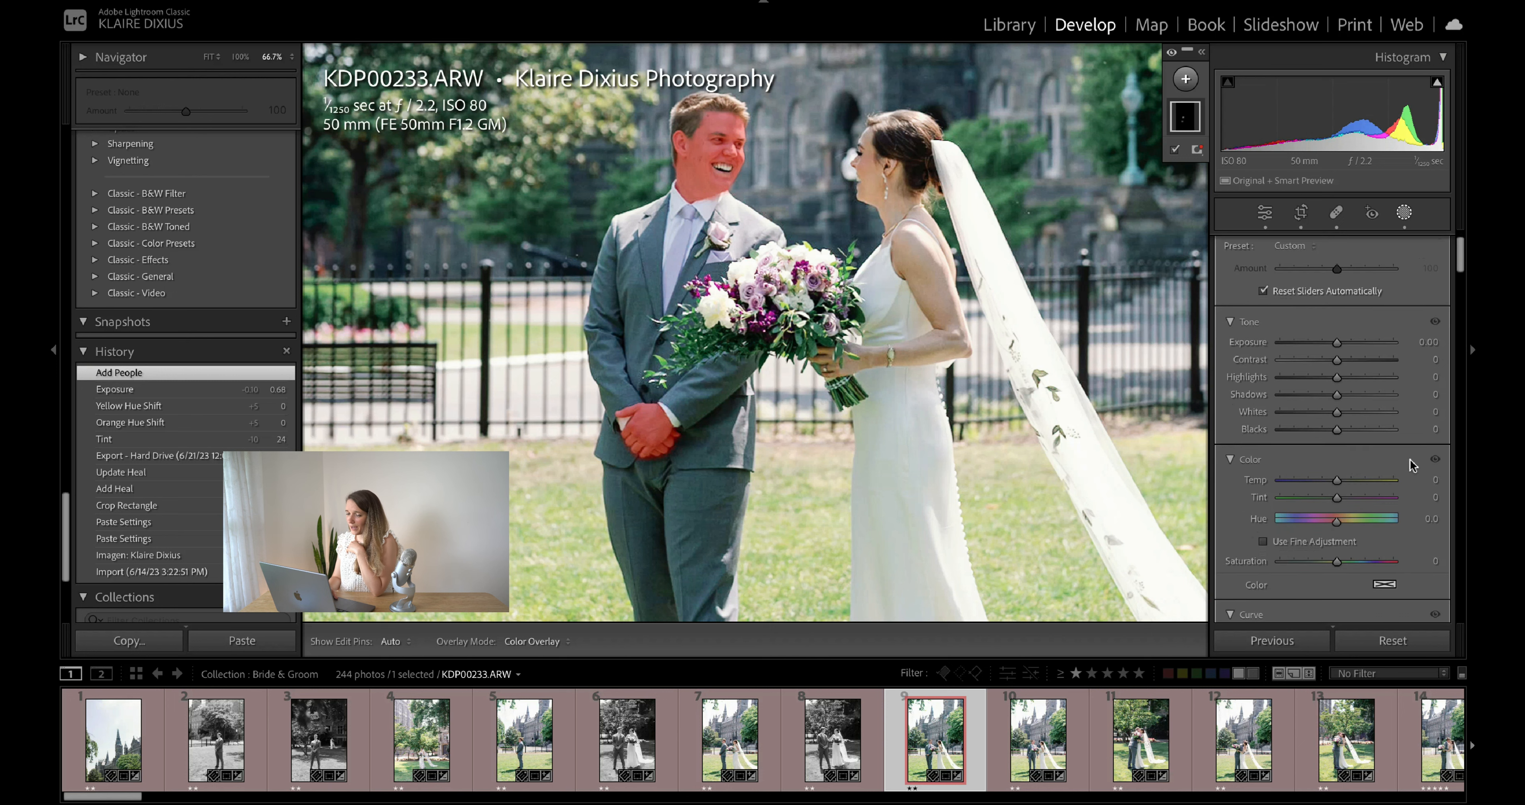
{"action": "scroll", "coordinate": [1409, 463], "scroll_direction": "down", "scroll_amount": 1}
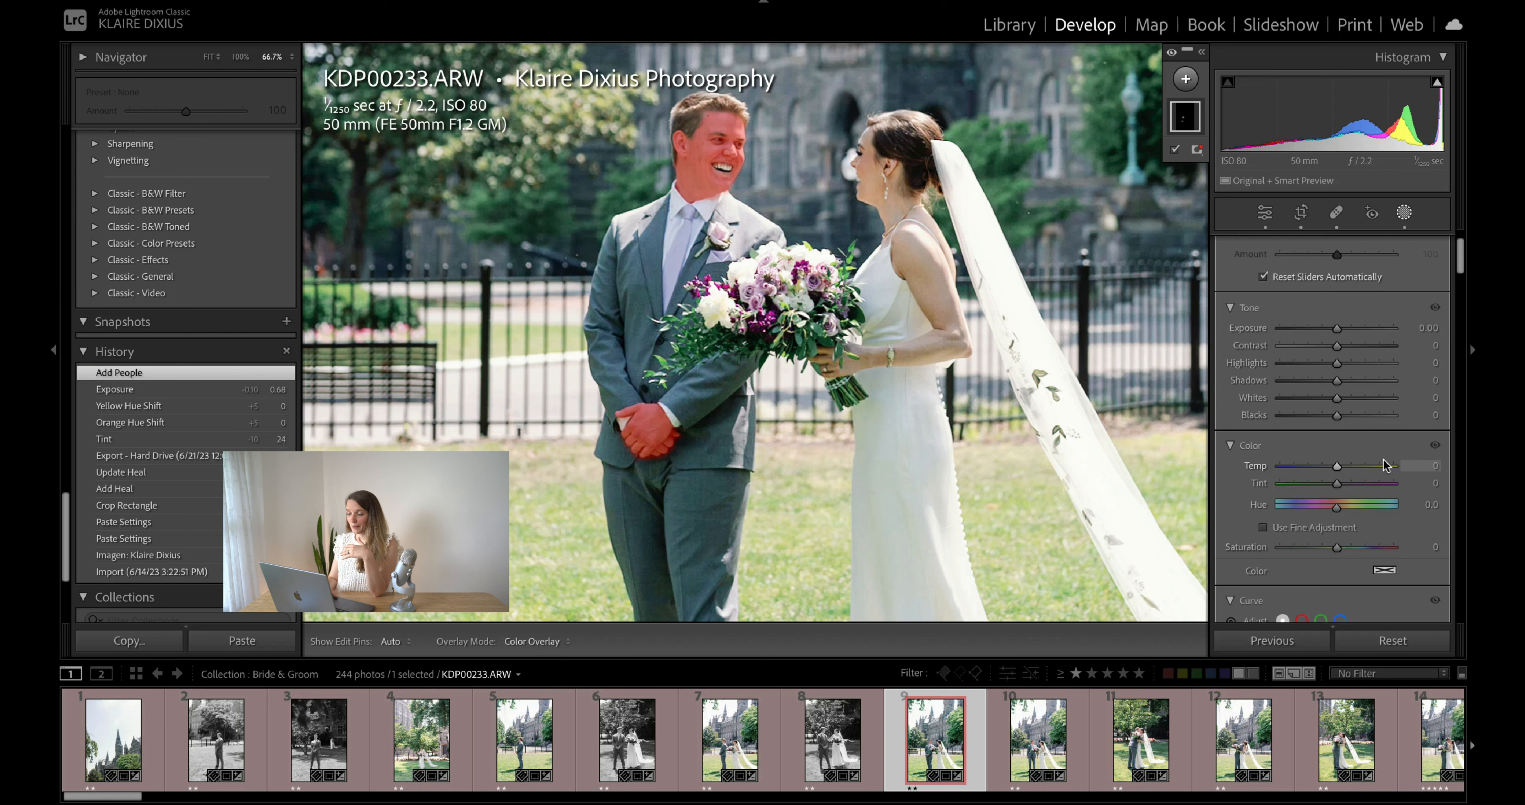
{"action": "left_click", "coordinate": [1434, 484]}
{"action": "key", "text": "Up"}
{"action": "key", "text": "Up"}
{"action": "key", "text": "Up"}
{"action": "key", "text": "Up"}
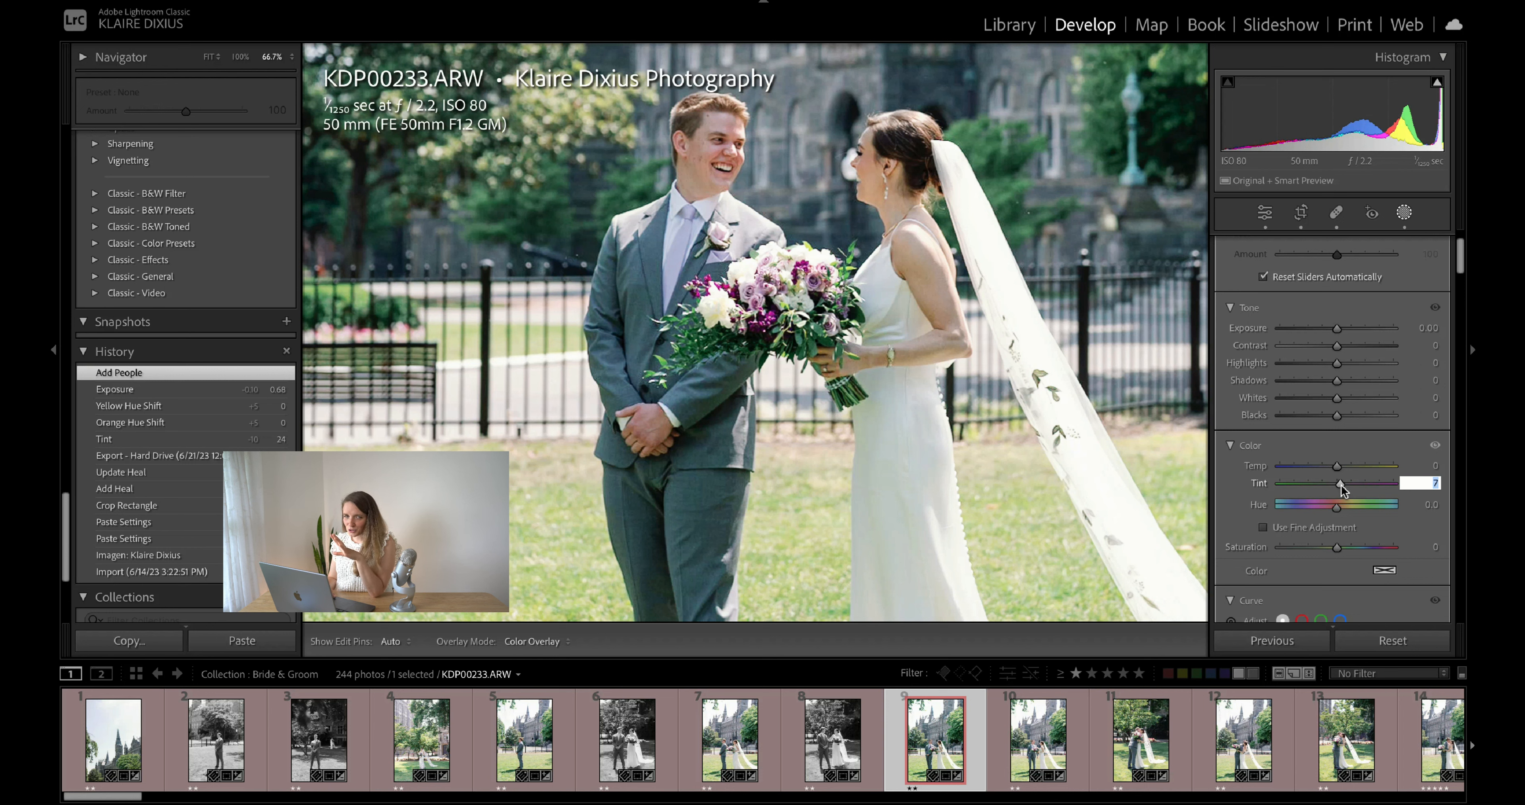
{"action": "left_click_drag", "start_coordinate": [1342, 482], "coordinate": [1273, 483]}
{"action": "left_click", "coordinate": [1421, 483]}
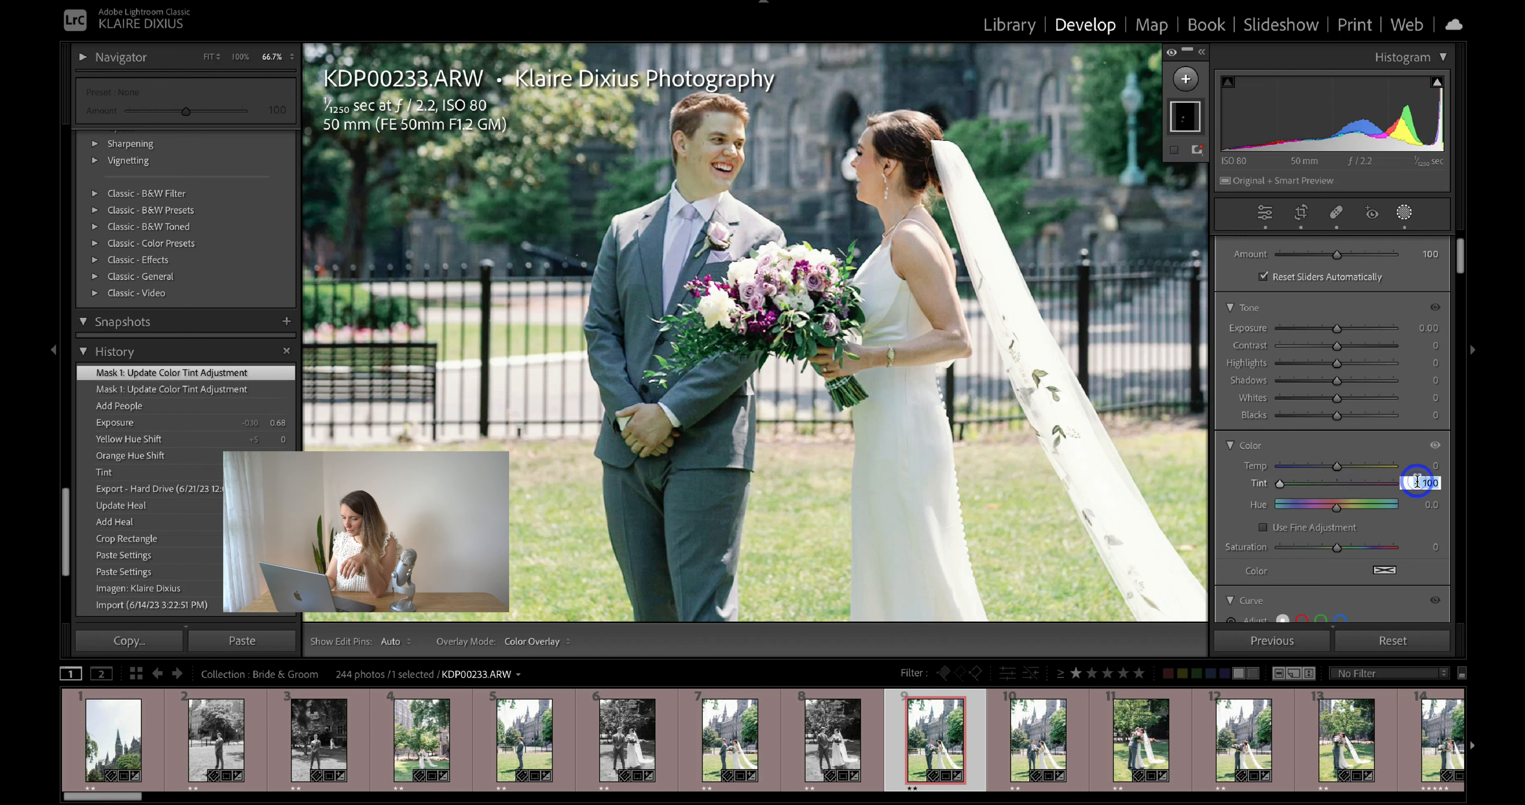
{"action": "type", "text": "0"}
{"action": "key", "text": "Return"}
- Set the tint of the groom's skin mask to 10
{"action": "left_click", "coordinate": [1438, 484]}
{"action": "key", "text": "Up"}
{"action": "key", "text": "Up"}
{"action": "key", "text": "Up"}
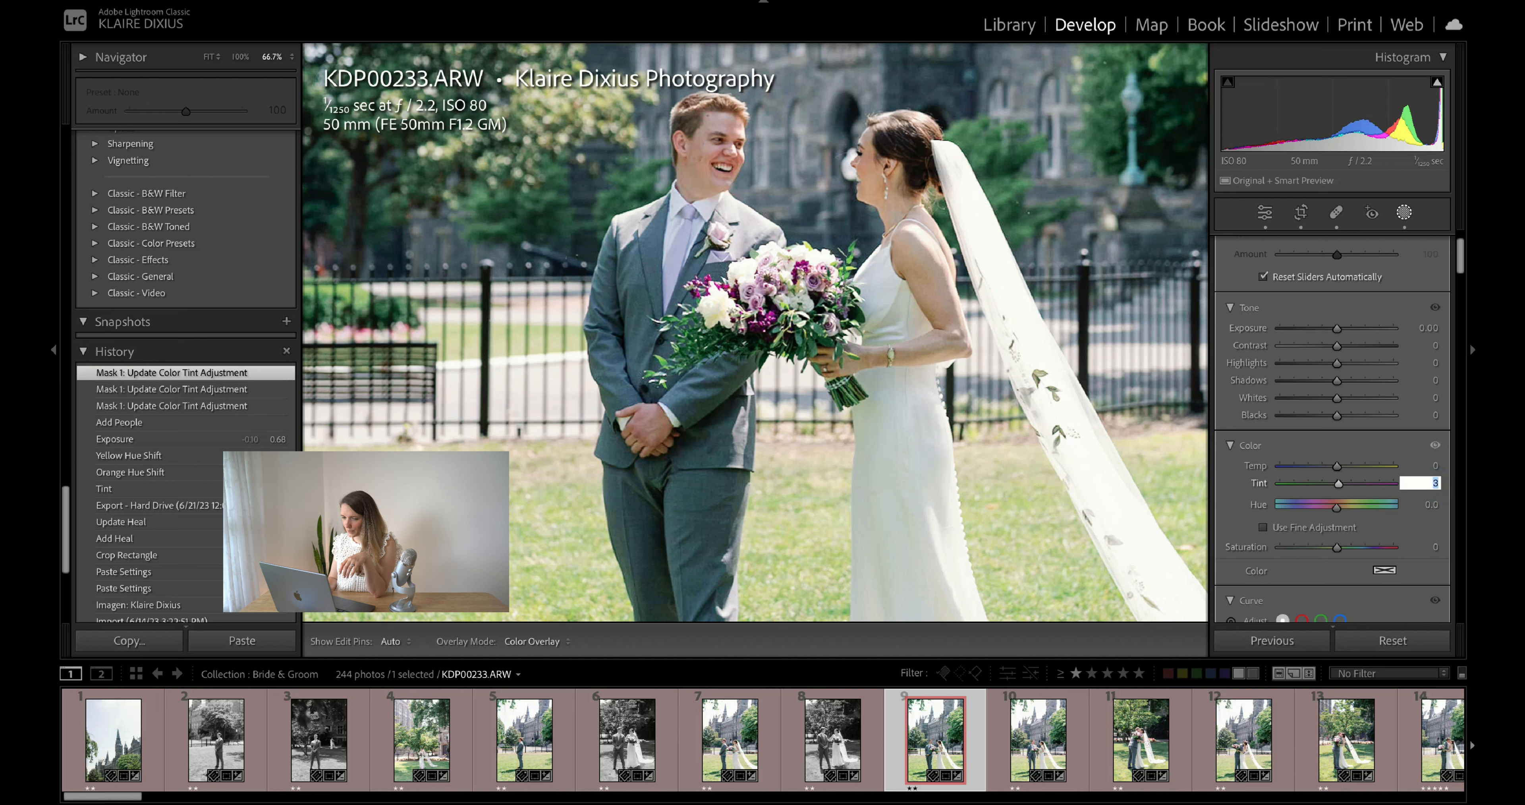
{"action": "key", "text": "Up"}
{"action": "key", "text": "Up"}
{"action": "key", "text": "Up"}
{"action": "key", "text": "Return"}
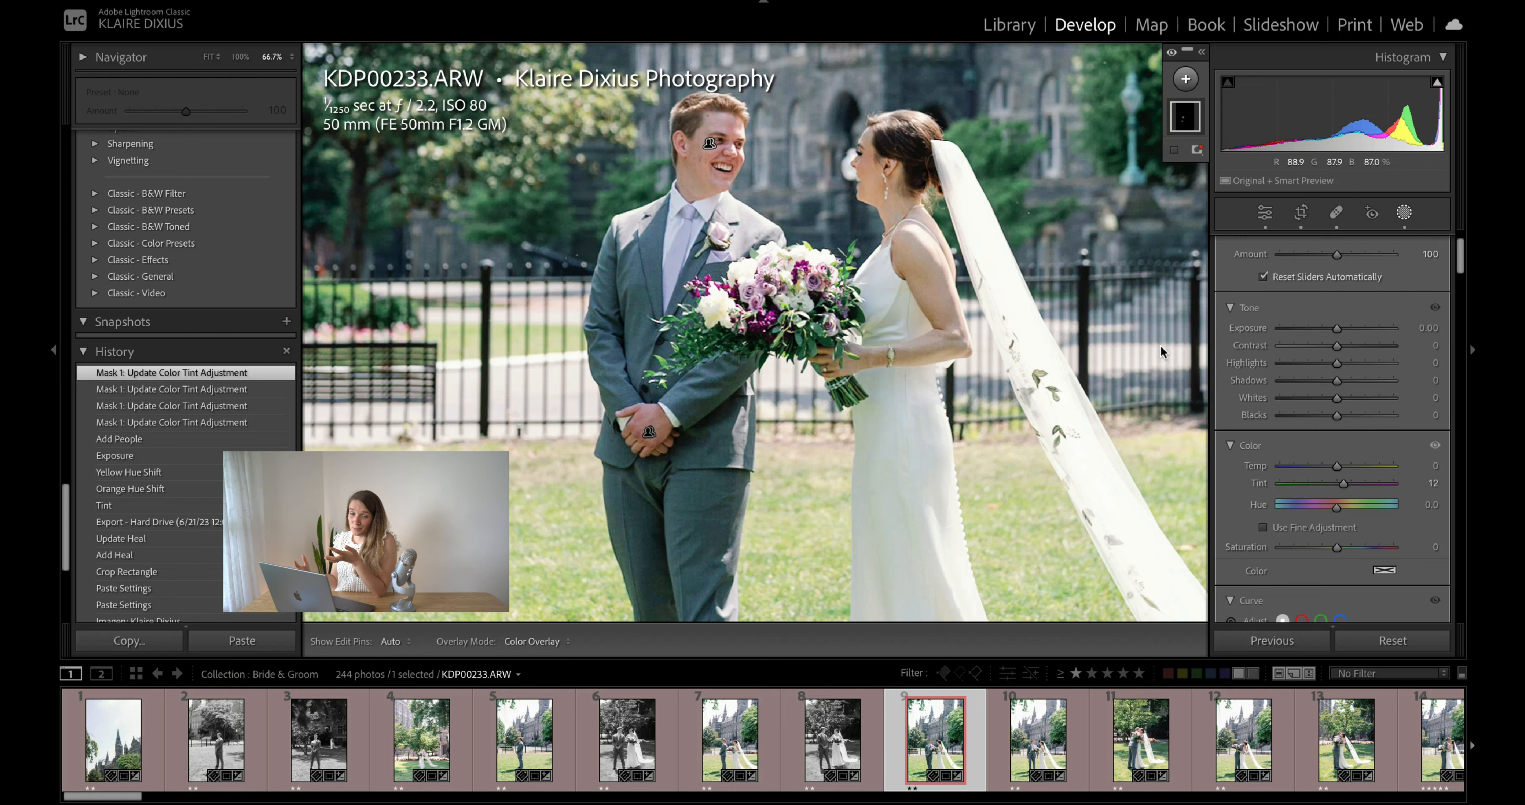
{"action": "left_click", "coordinate": [1438, 484]}
{"action": "key", "text": "Down"}
{"action": "key", "text": "Down"}
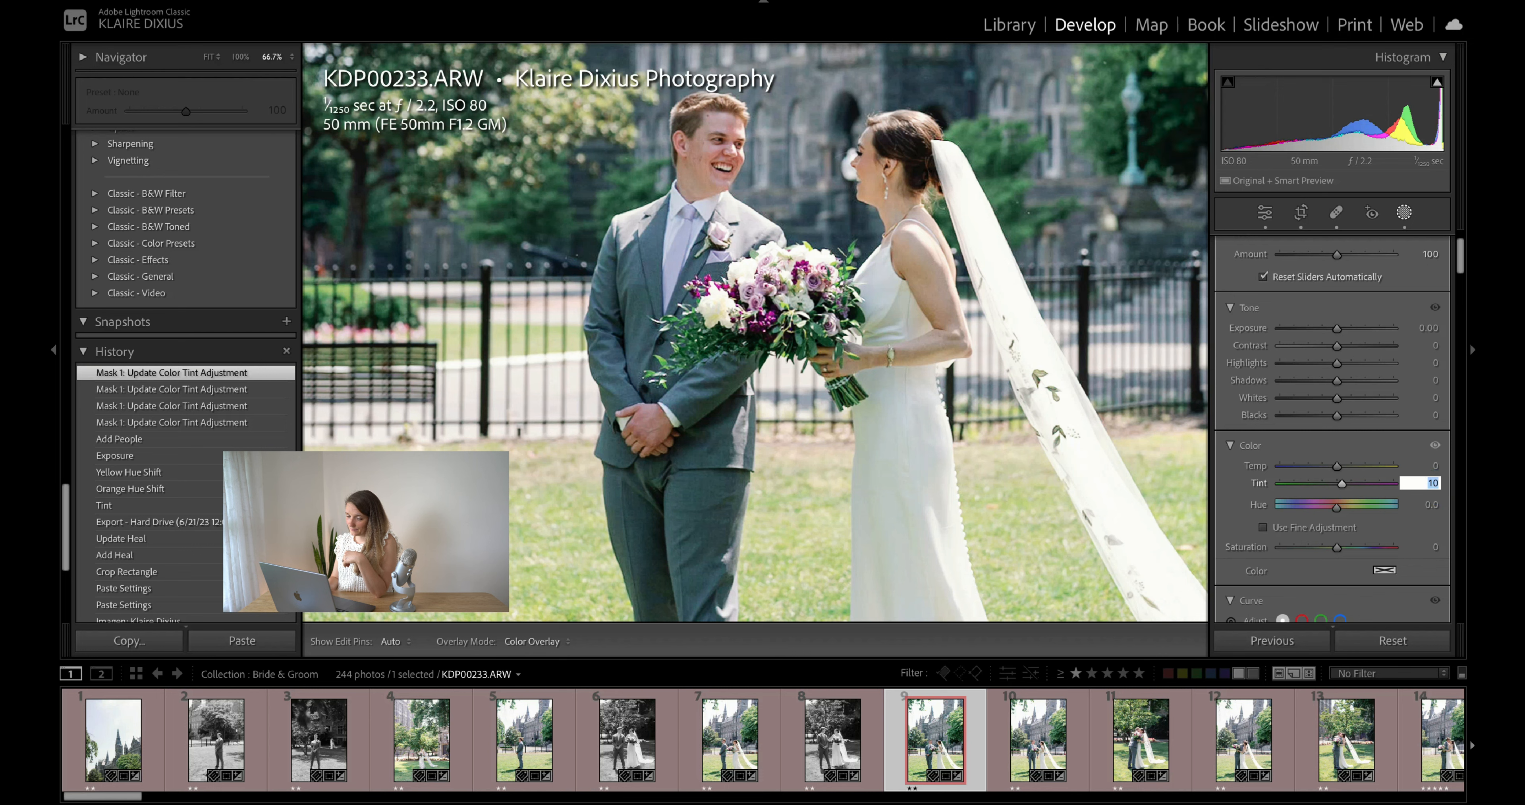
{"action": "key", "text": "Return"}
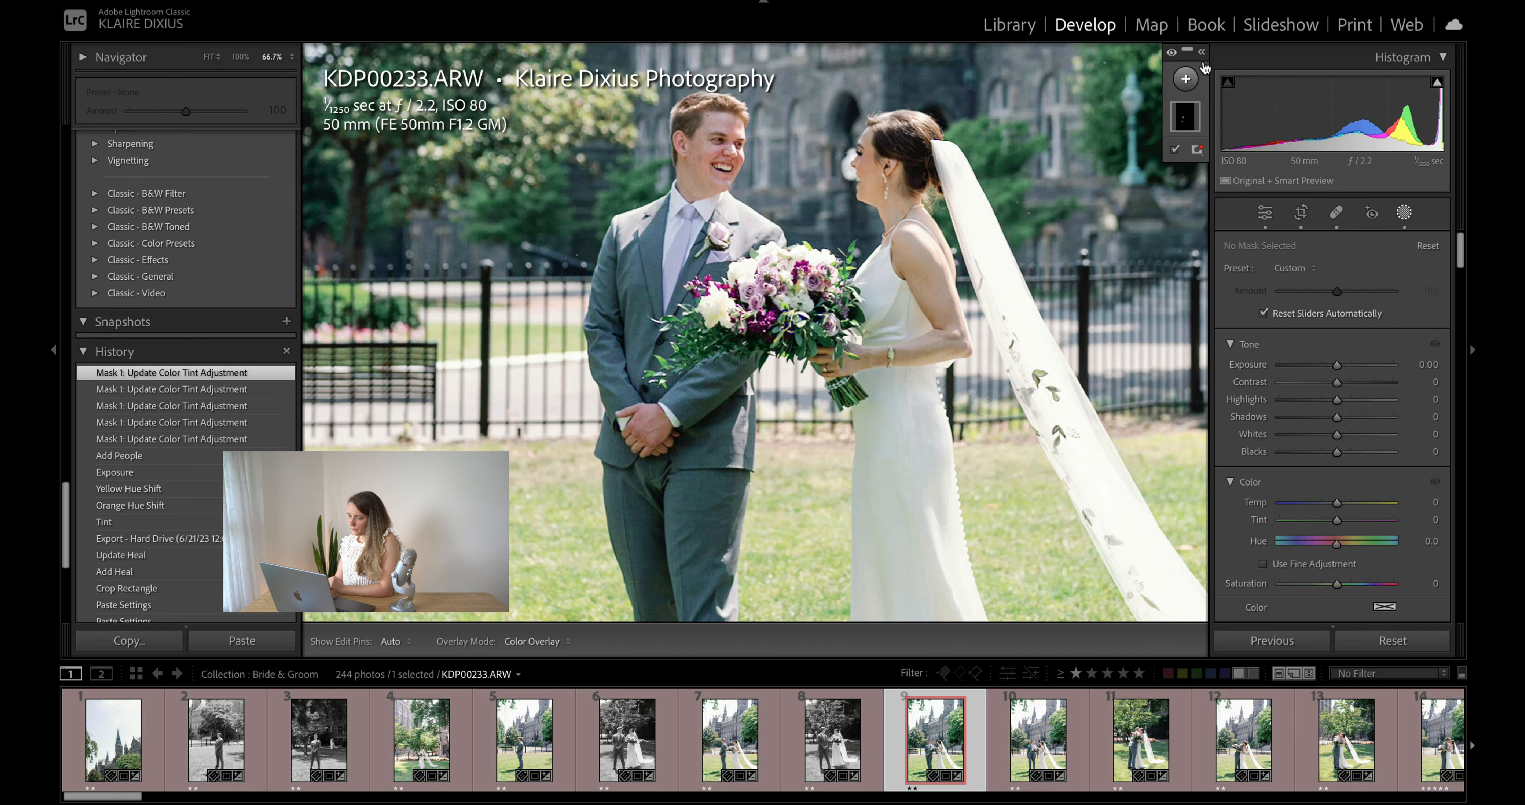
- Add a second mask with Select Subject covering the bride and groom
{"action": "left_click", "coordinate": [1400, 213]}
{"action": "left_click", "coordinate": [1402, 213]}
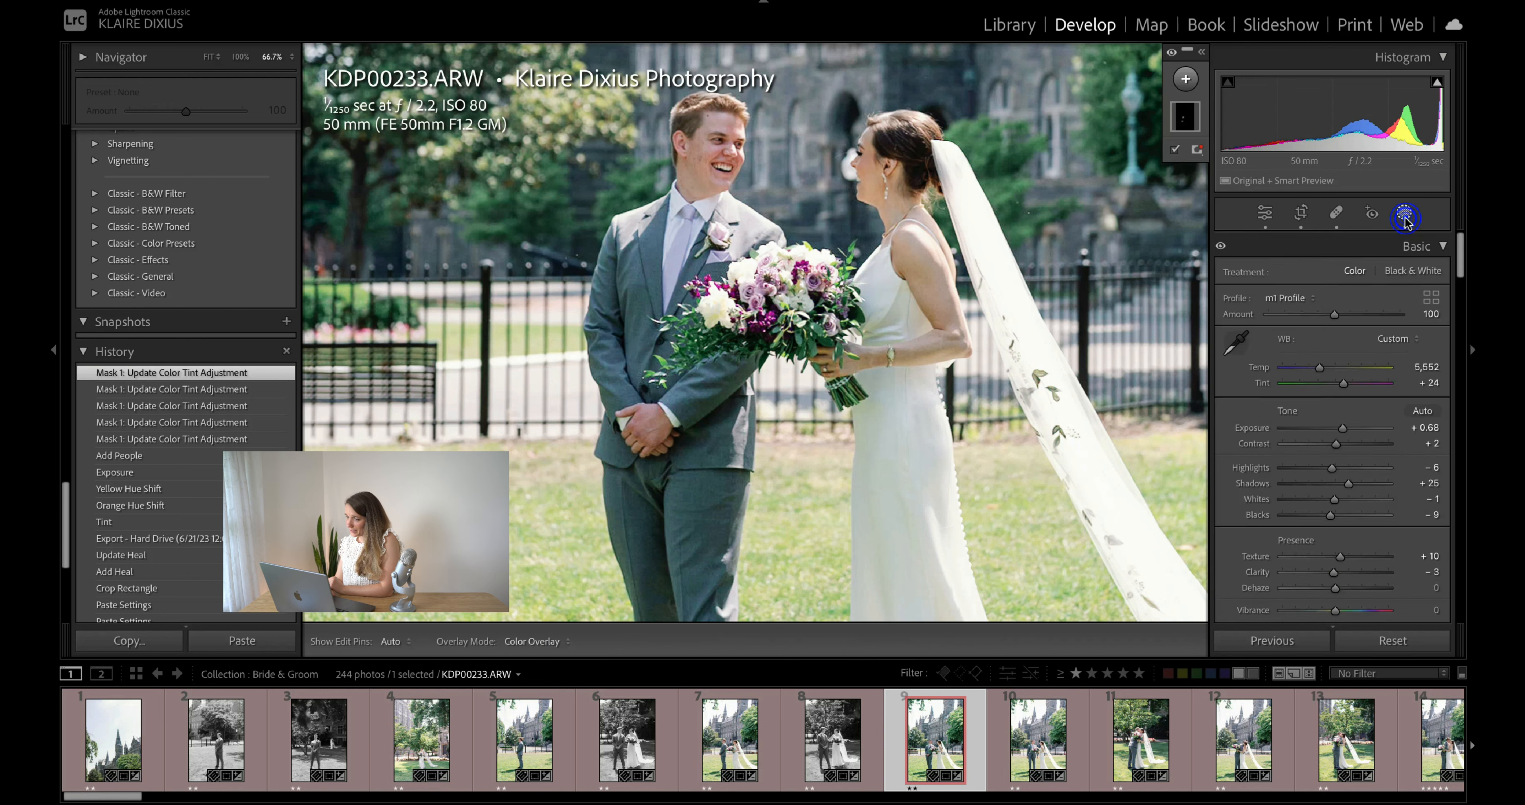
{"action": "left_click", "coordinate": [1187, 82]}
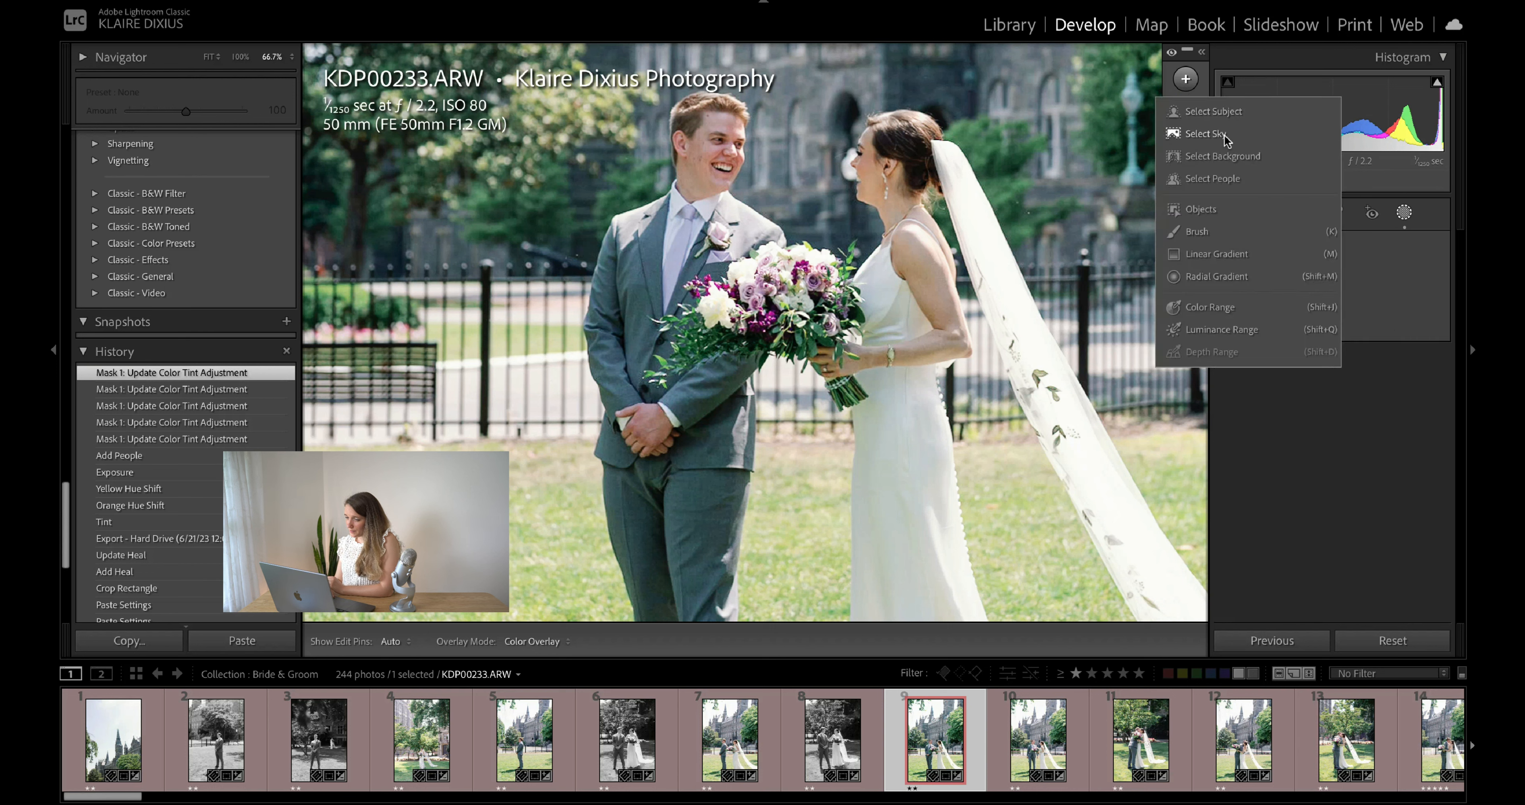
{"action": "left_click", "coordinate": [1239, 116]}
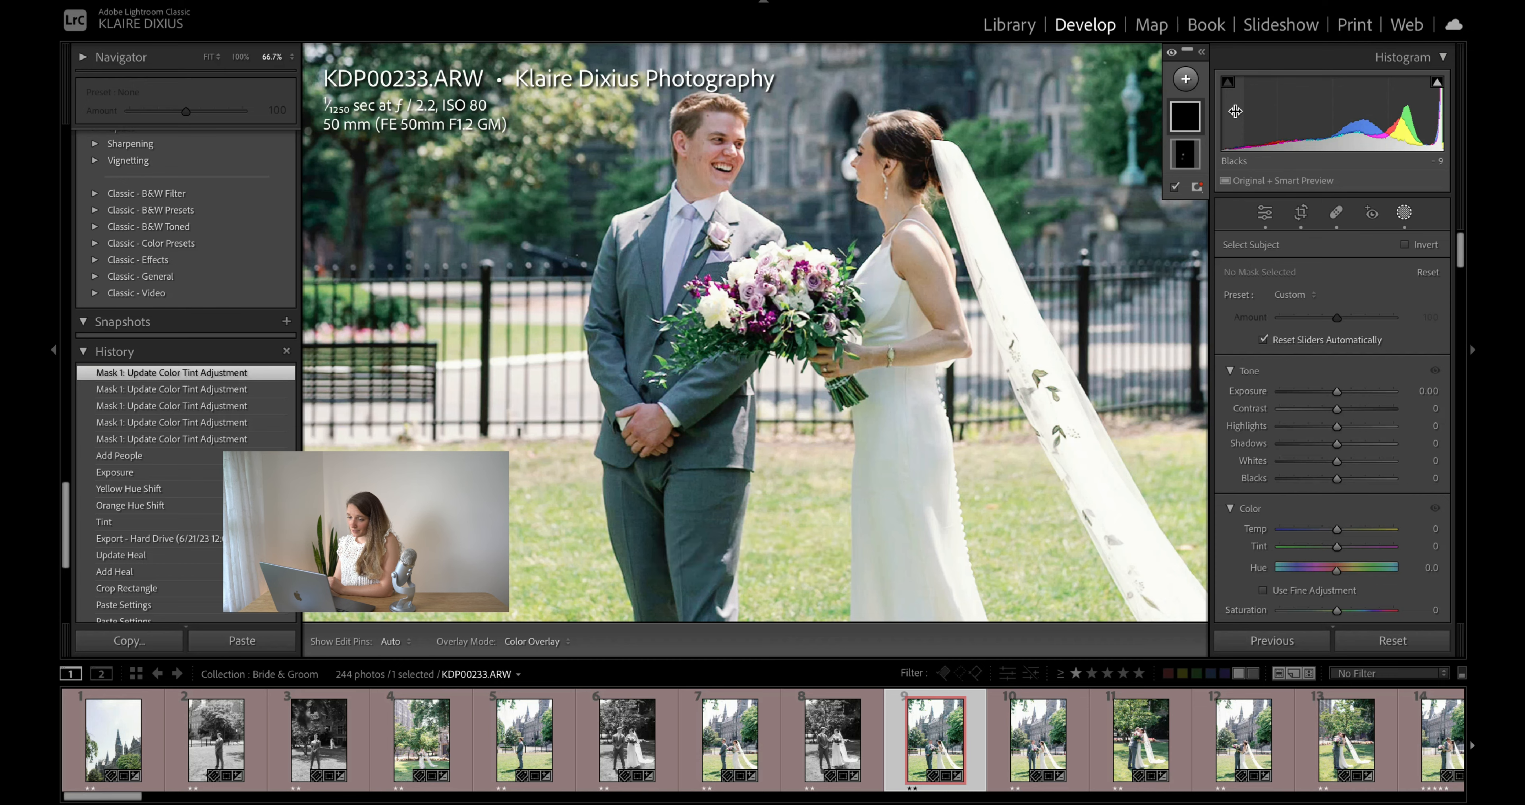
{"action": "key", "text": "super+minus"}
{"action": "key", "text": "super+minus"}
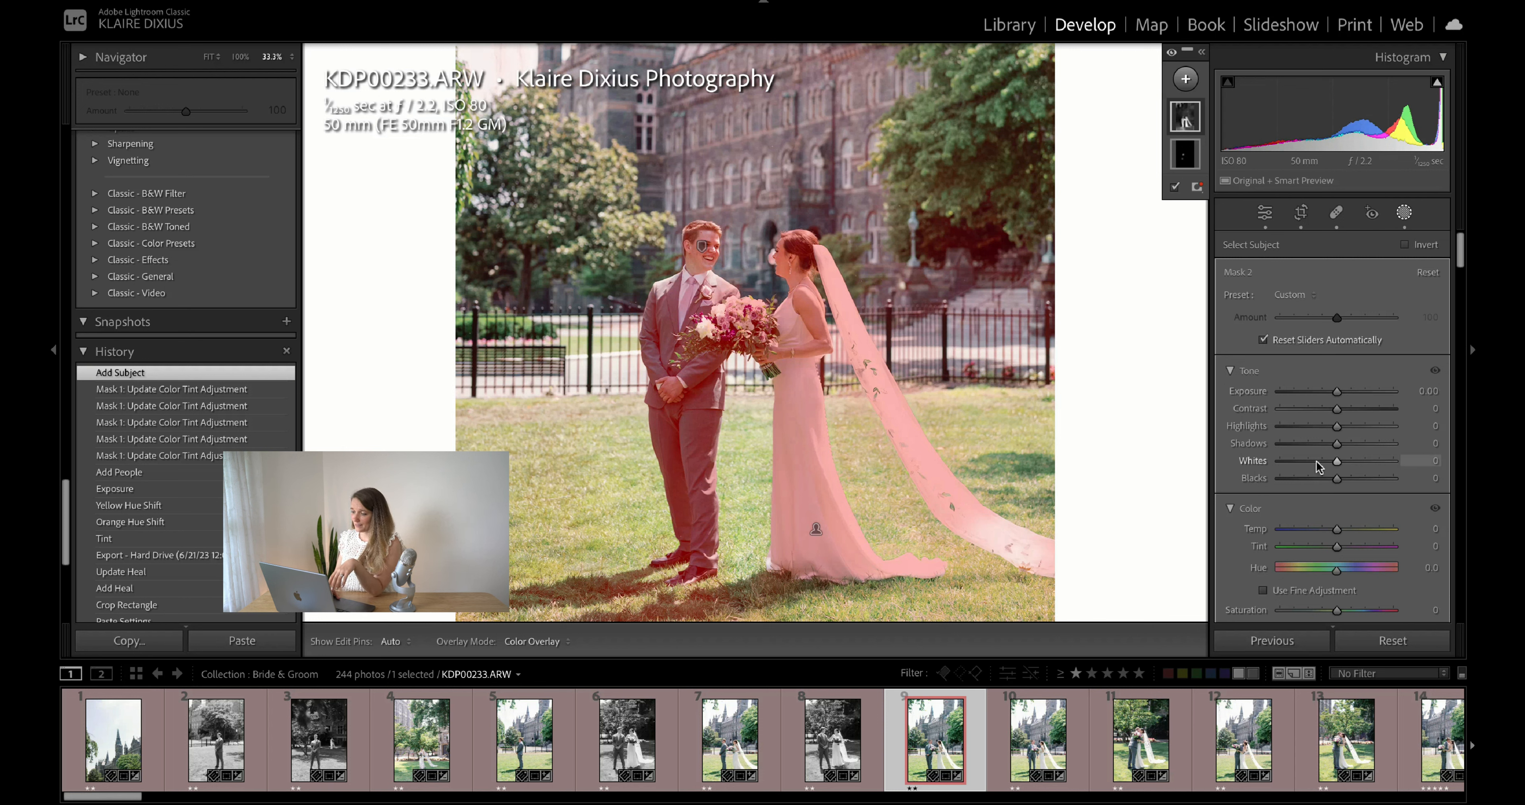
- Raise the subject mask's shadows to 28, fine-tune its blacks, and close Masking
{"action": "left_click_drag", "start_coordinate": [1337, 444], "coordinate": [1340, 483]}
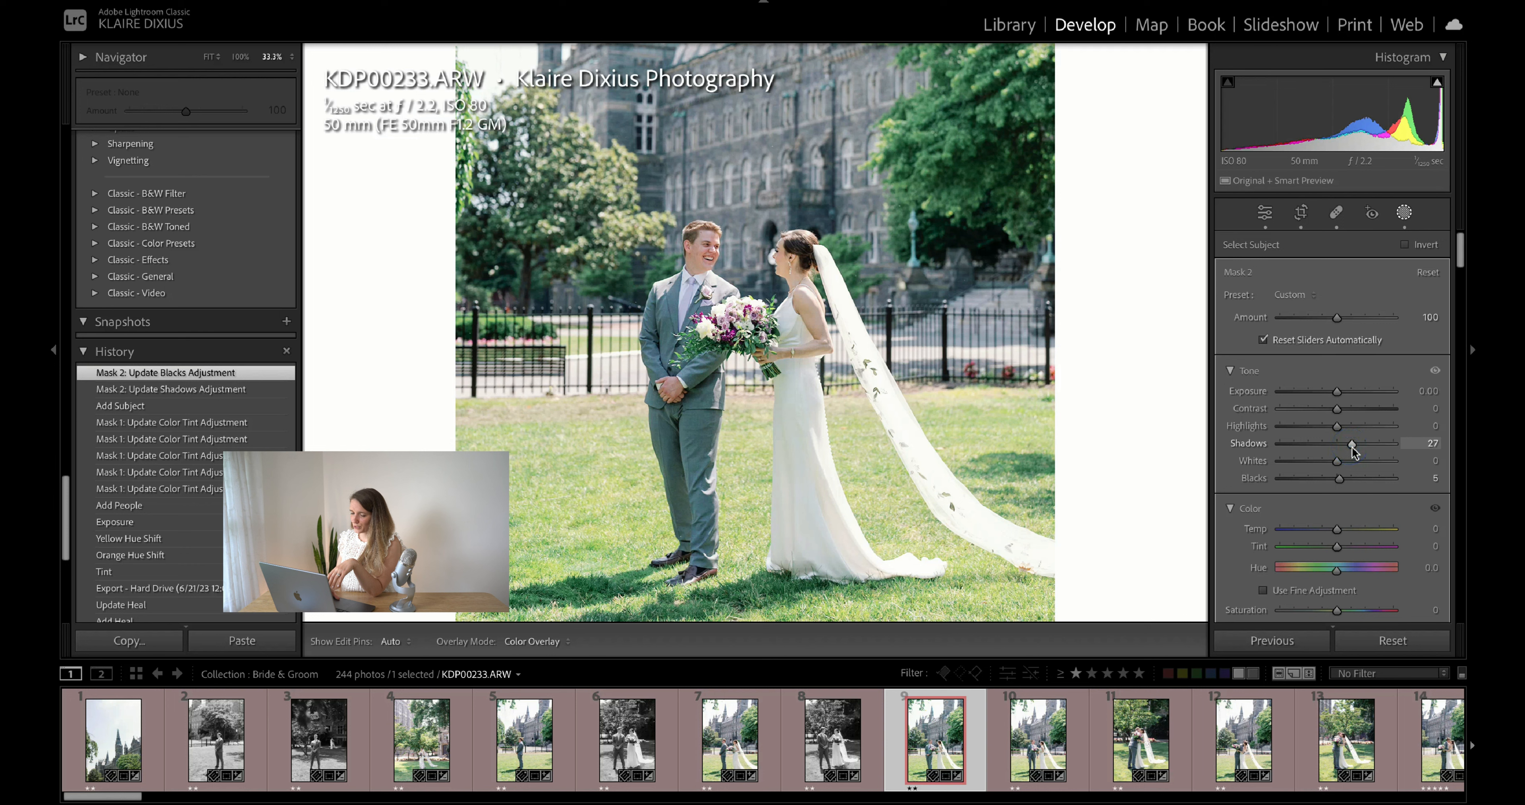
{"action": "scroll", "coordinate": [1352, 447], "scroll_direction": "up", "scroll_amount": 1}
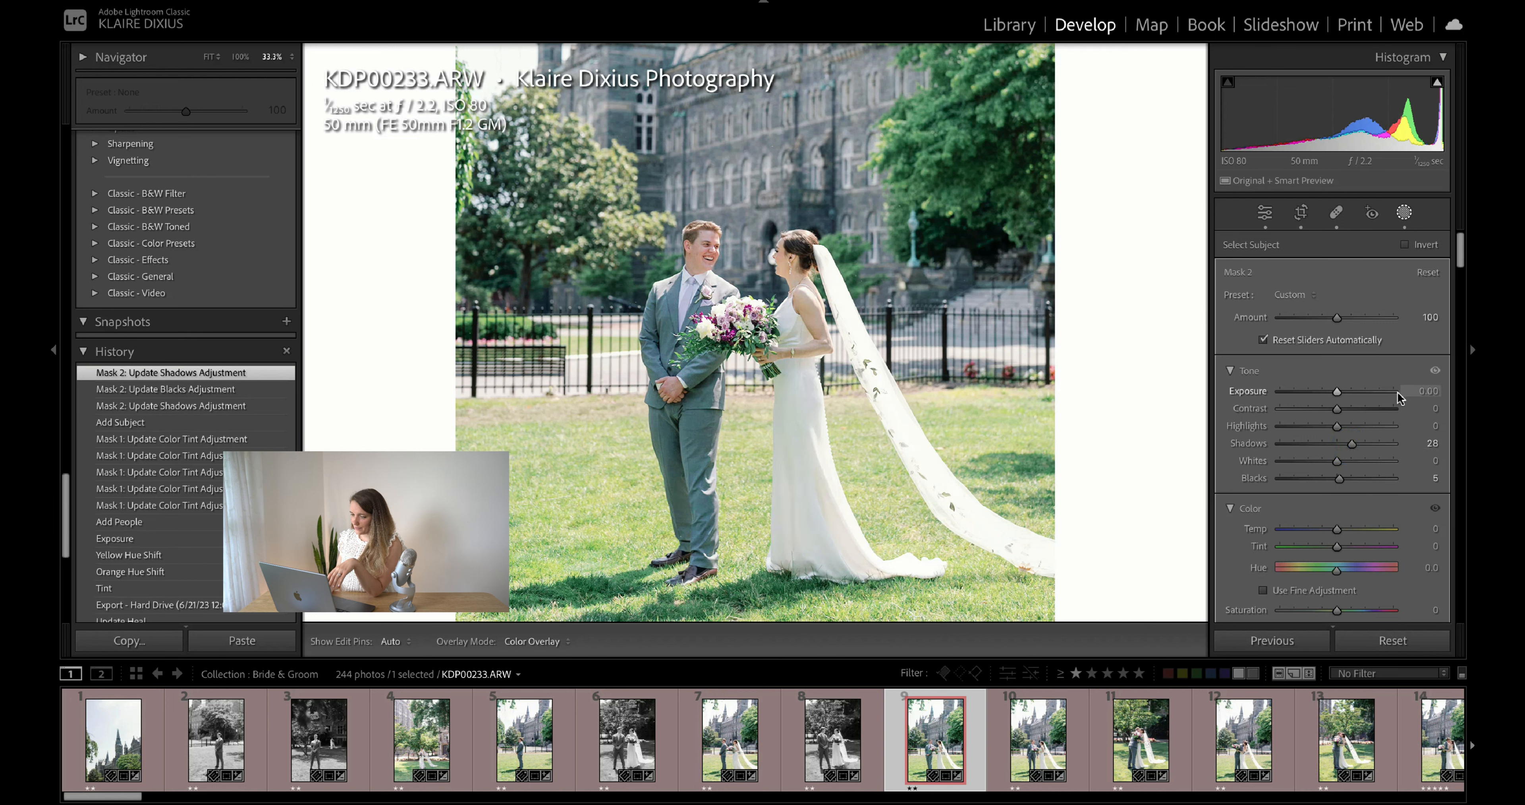
{"action": "left_click_drag", "start_coordinate": [1340, 481], "coordinate": [1338, 480]}
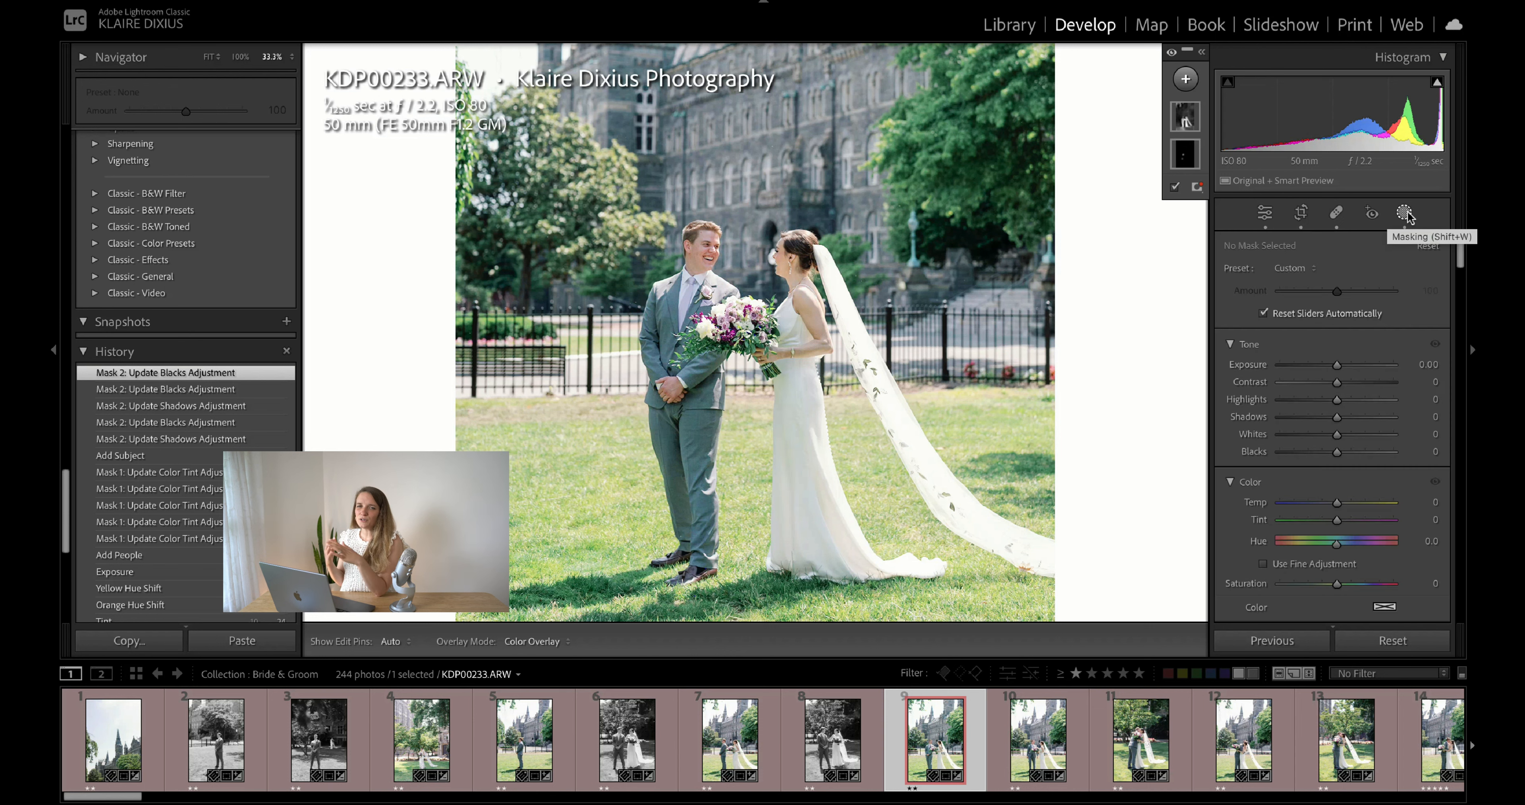
{"action": "left_click", "coordinate": [1406, 214]}
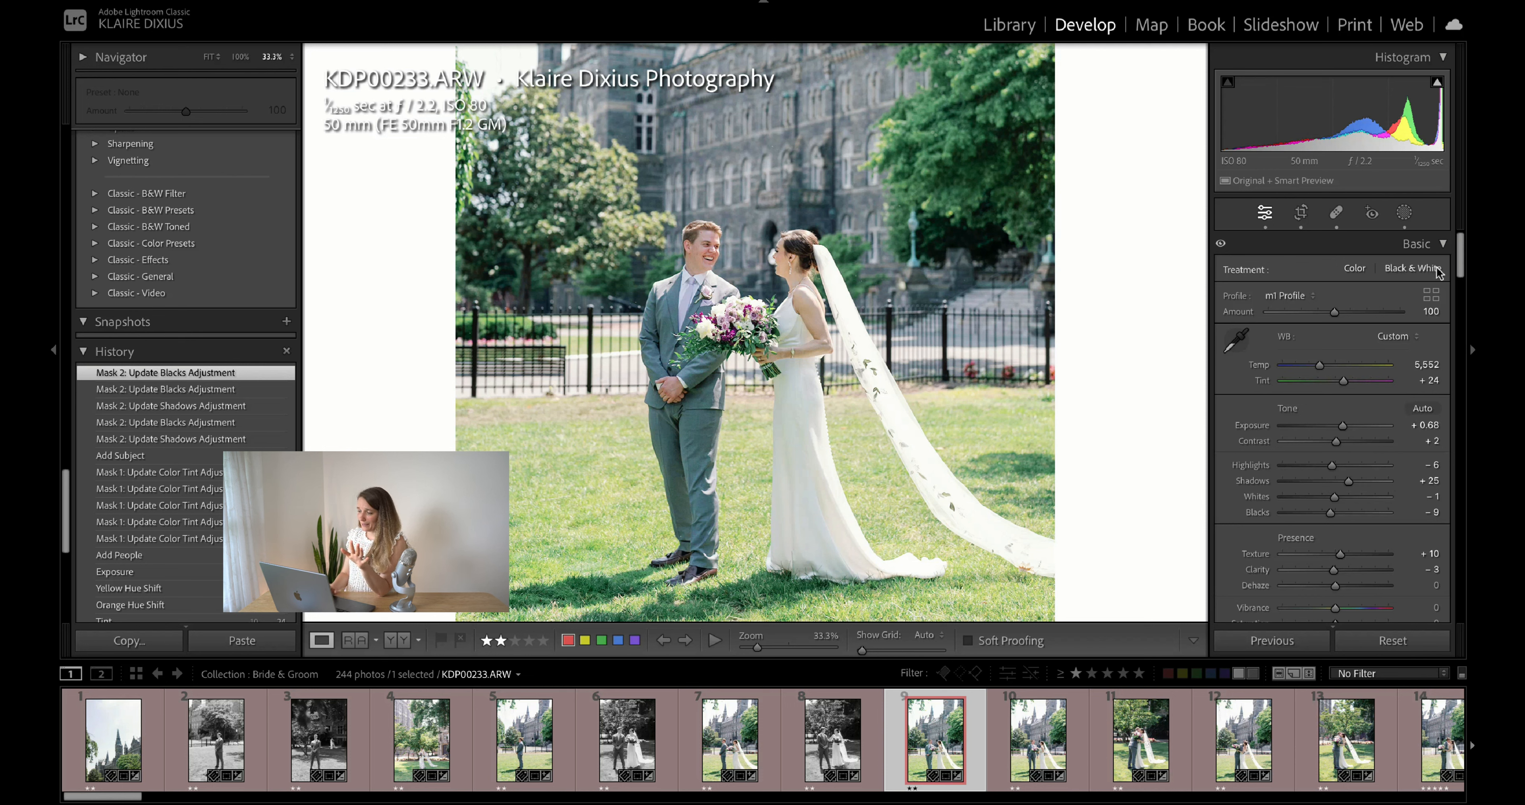
- Set both the orange hue and the yellow hue to -10 in the HSL/Color adjustments
{"action": "scroll", "coordinate": [1408, 371], "scroll_direction": "down", "scroll_amount": 5}
{"action": "scroll", "coordinate": [1408, 372], "scroll_direction": "down", "scroll_amount": 15}
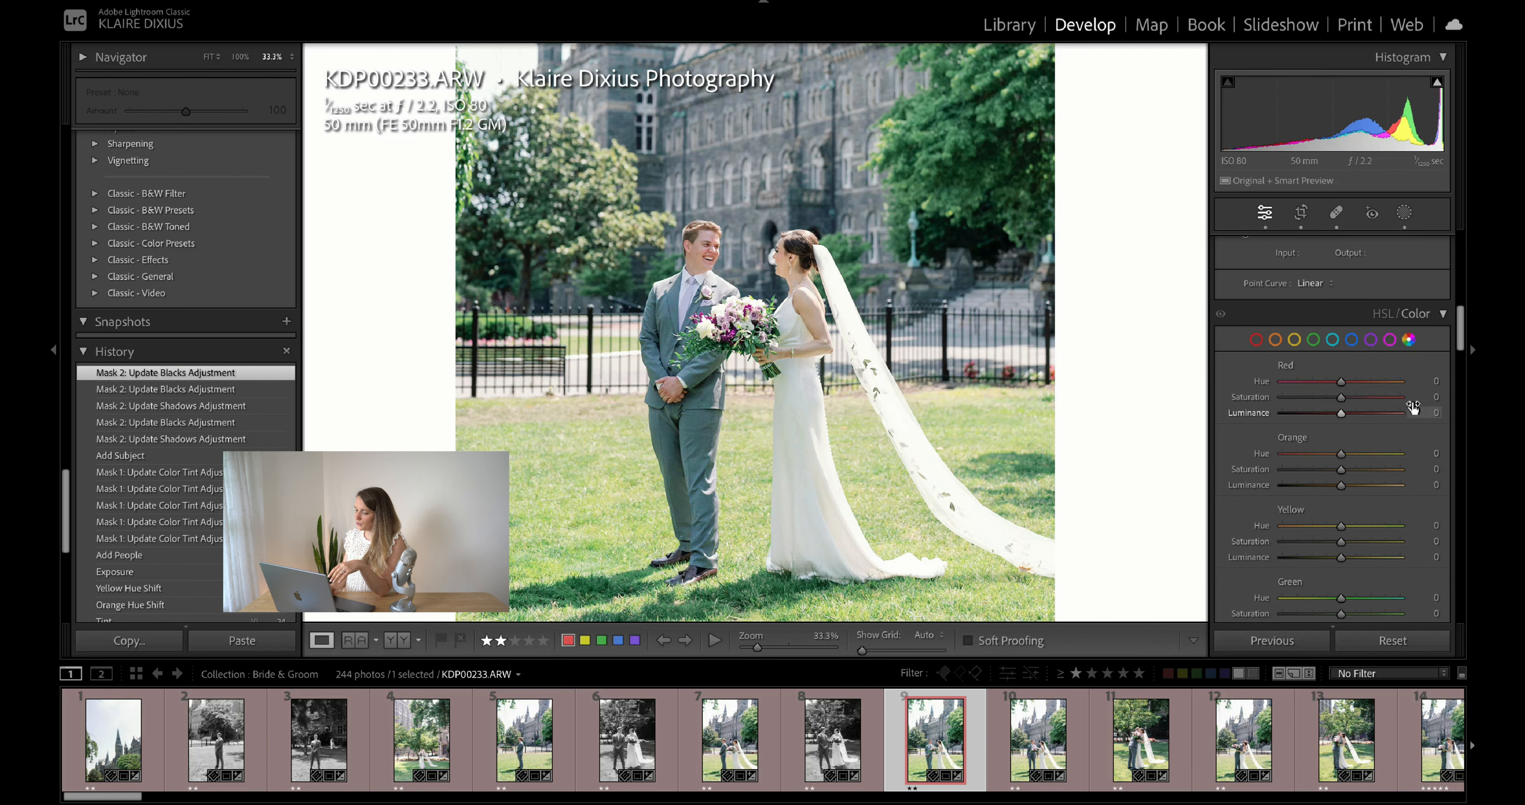
{"action": "scroll", "coordinate": [1411, 408], "scroll_direction": "down", "scroll_amount": 2}
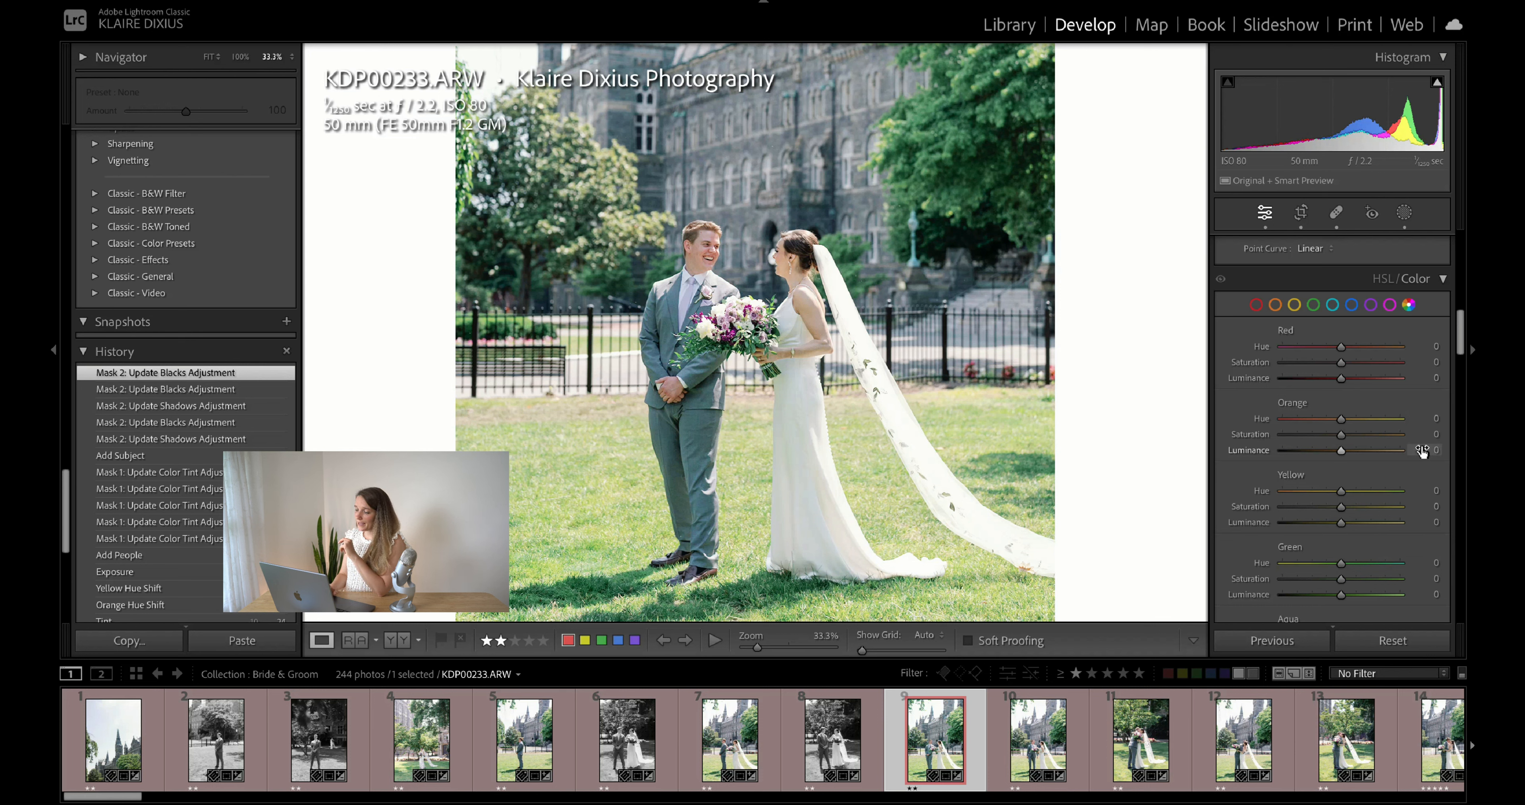
{"action": "scroll", "coordinate": [1425, 451], "scroll_direction": "down", "scroll_amount": 1}
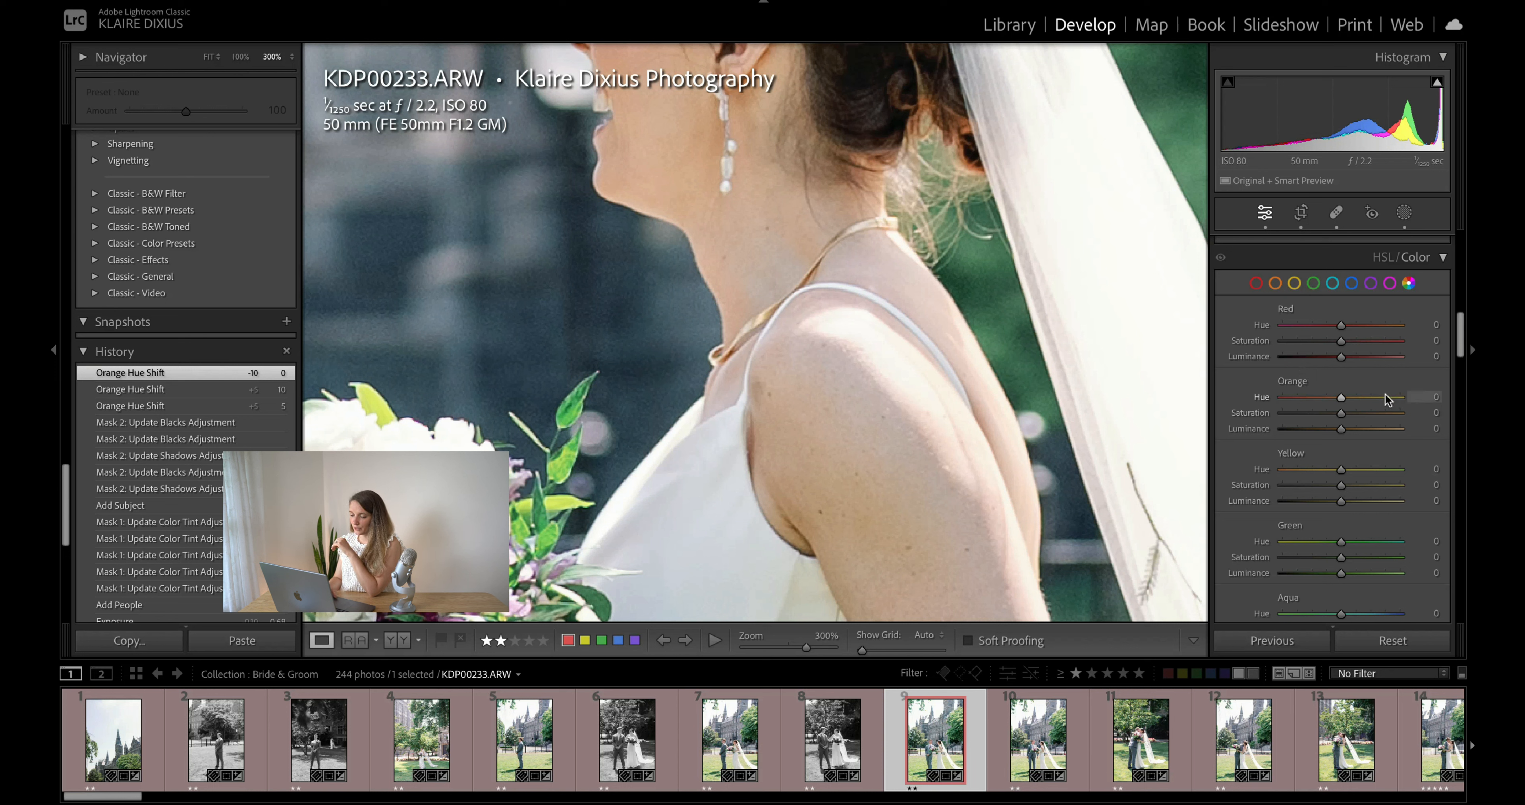
{"action": "left_click_drag", "start_coordinate": [1413, 395], "coordinate": [1413, 396]}
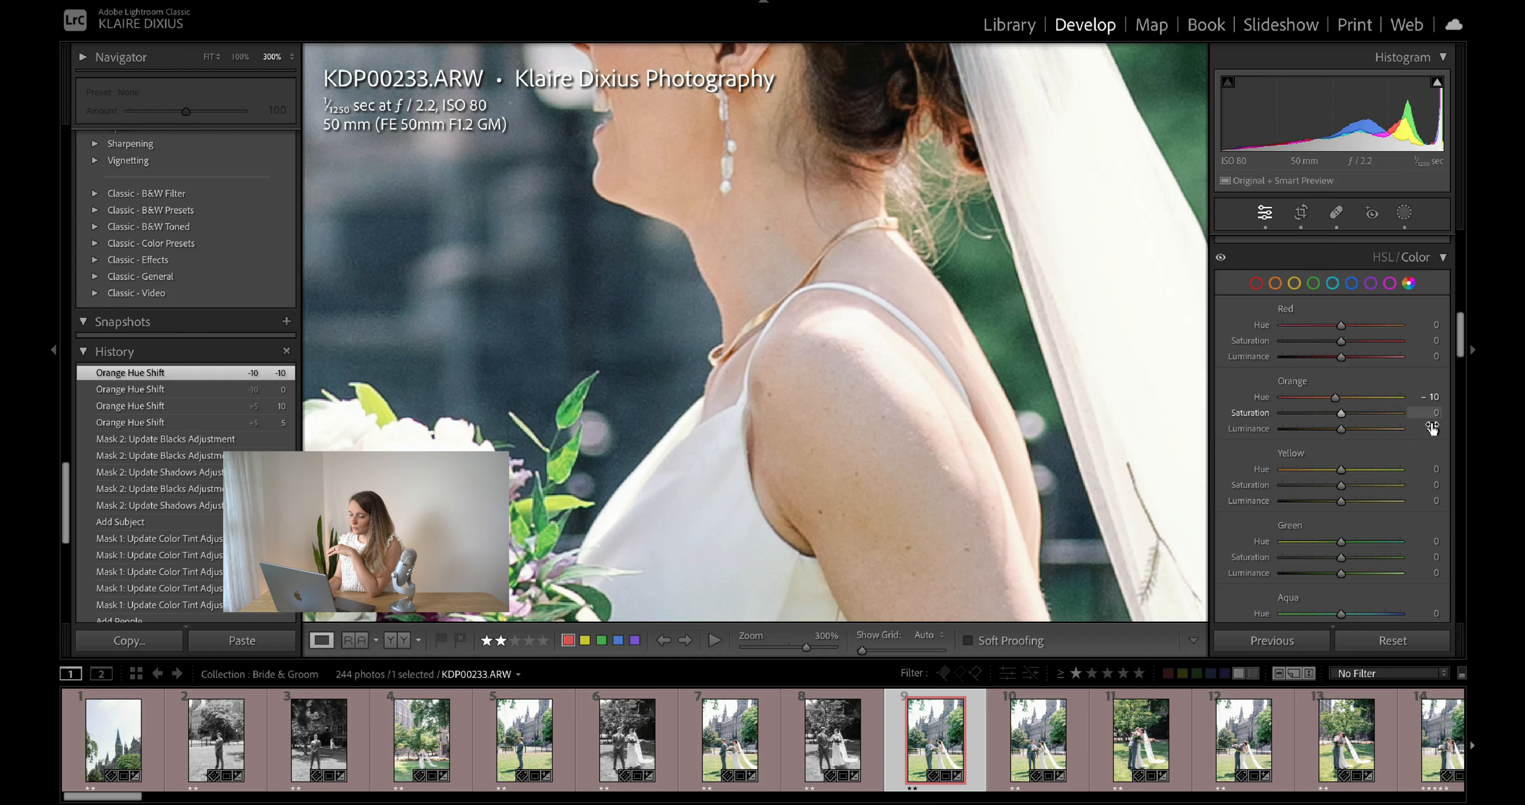
{"action": "left_click_drag", "start_coordinate": [1440, 470], "coordinate": [1438, 470]}
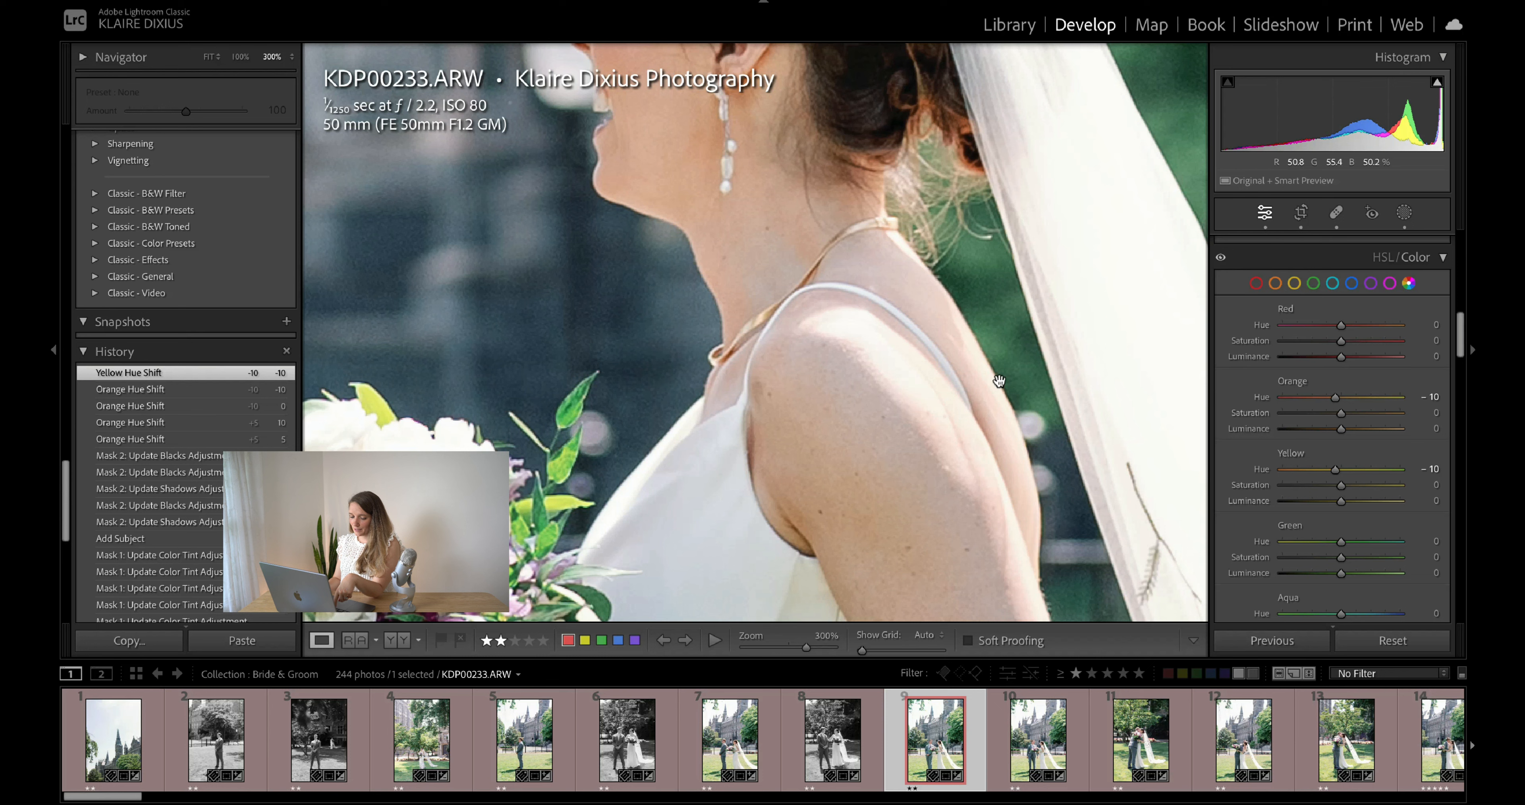
- Copy only the HSL/Color settings from this photo
{"action": "key", "text": "super+shift+c"}
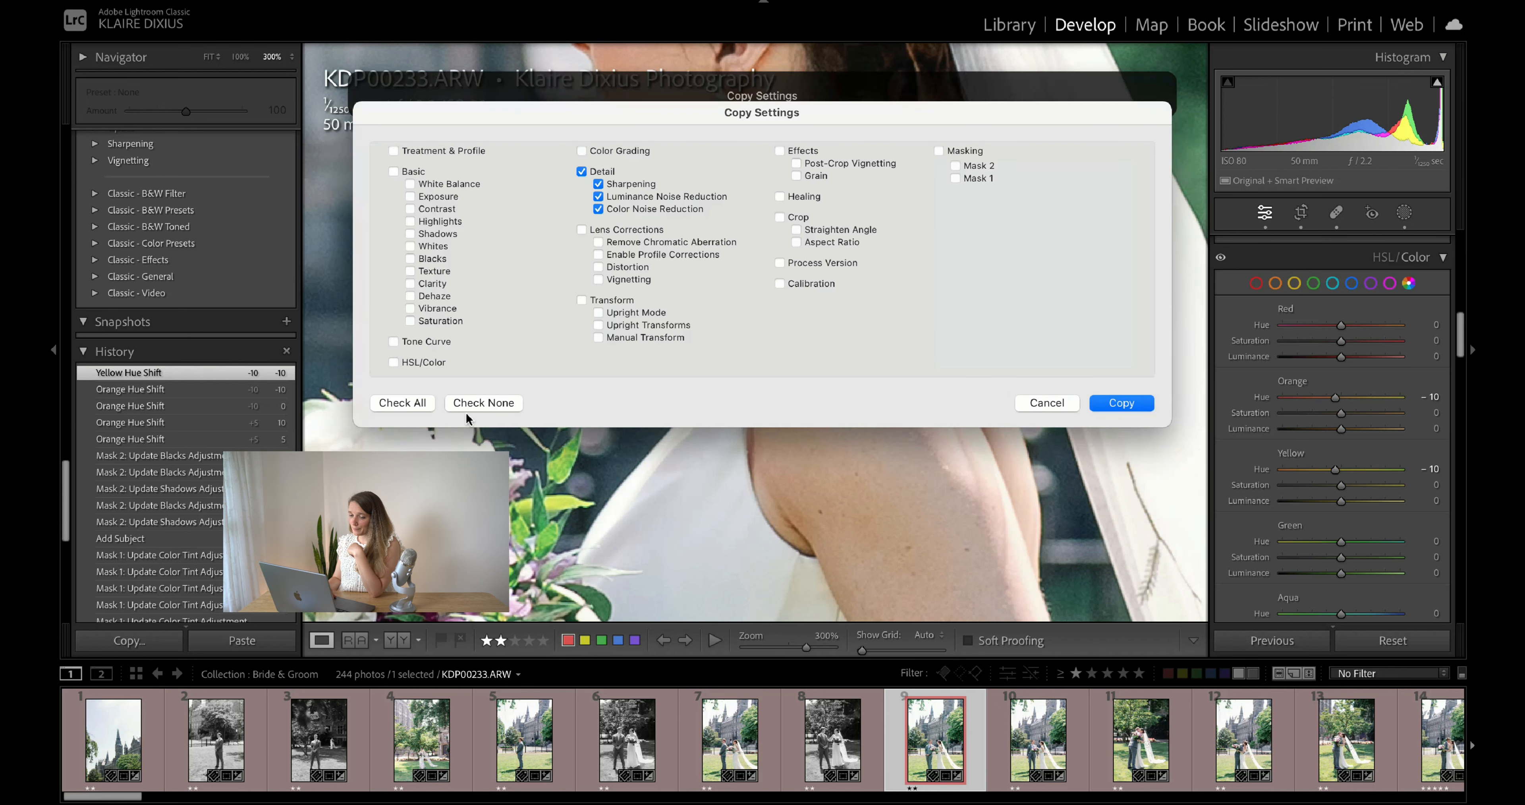
{"action": "left_click", "coordinate": [483, 405]}
{"action": "left_click", "coordinate": [393, 362]}
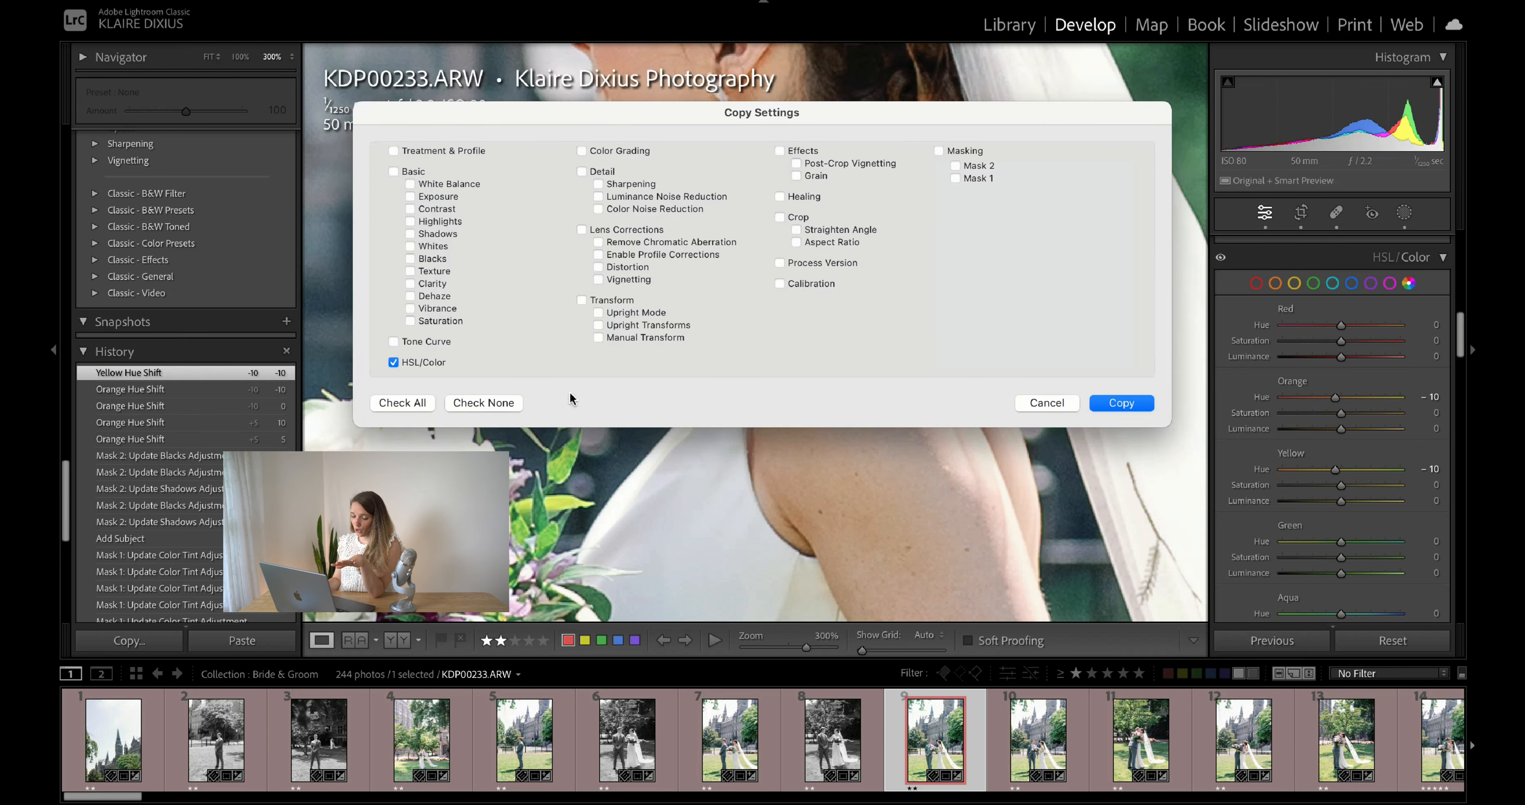
{"action": "key", "text": "Return"}
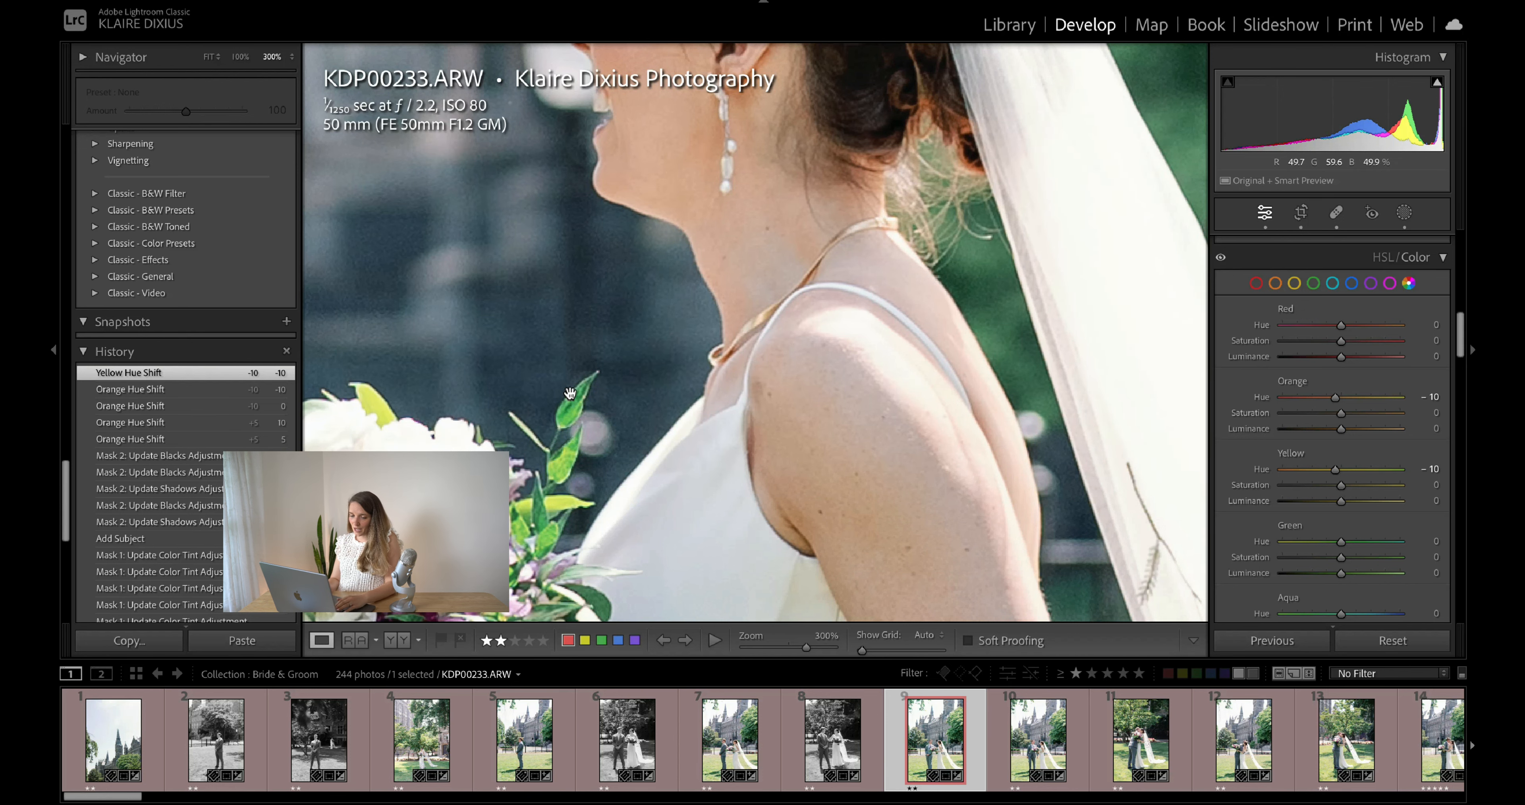
{"action": "key", "text": "super+shift+c"}
{"action": "key", "text": "Return"}
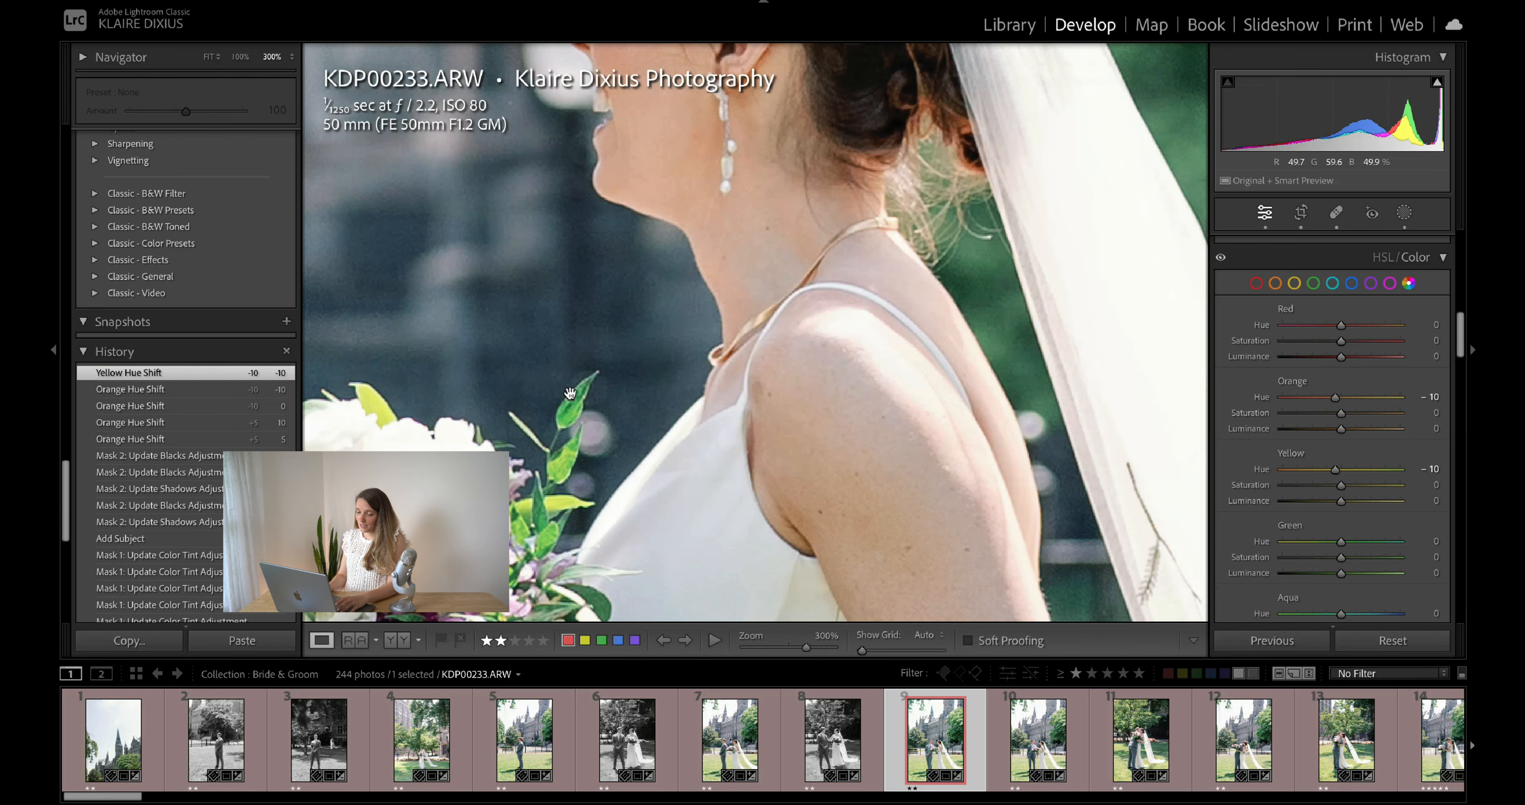
- Paste the copied HSL/Color settings onto the next photo, KDP00235.ARW
{"action": "key", "text": "Right"}
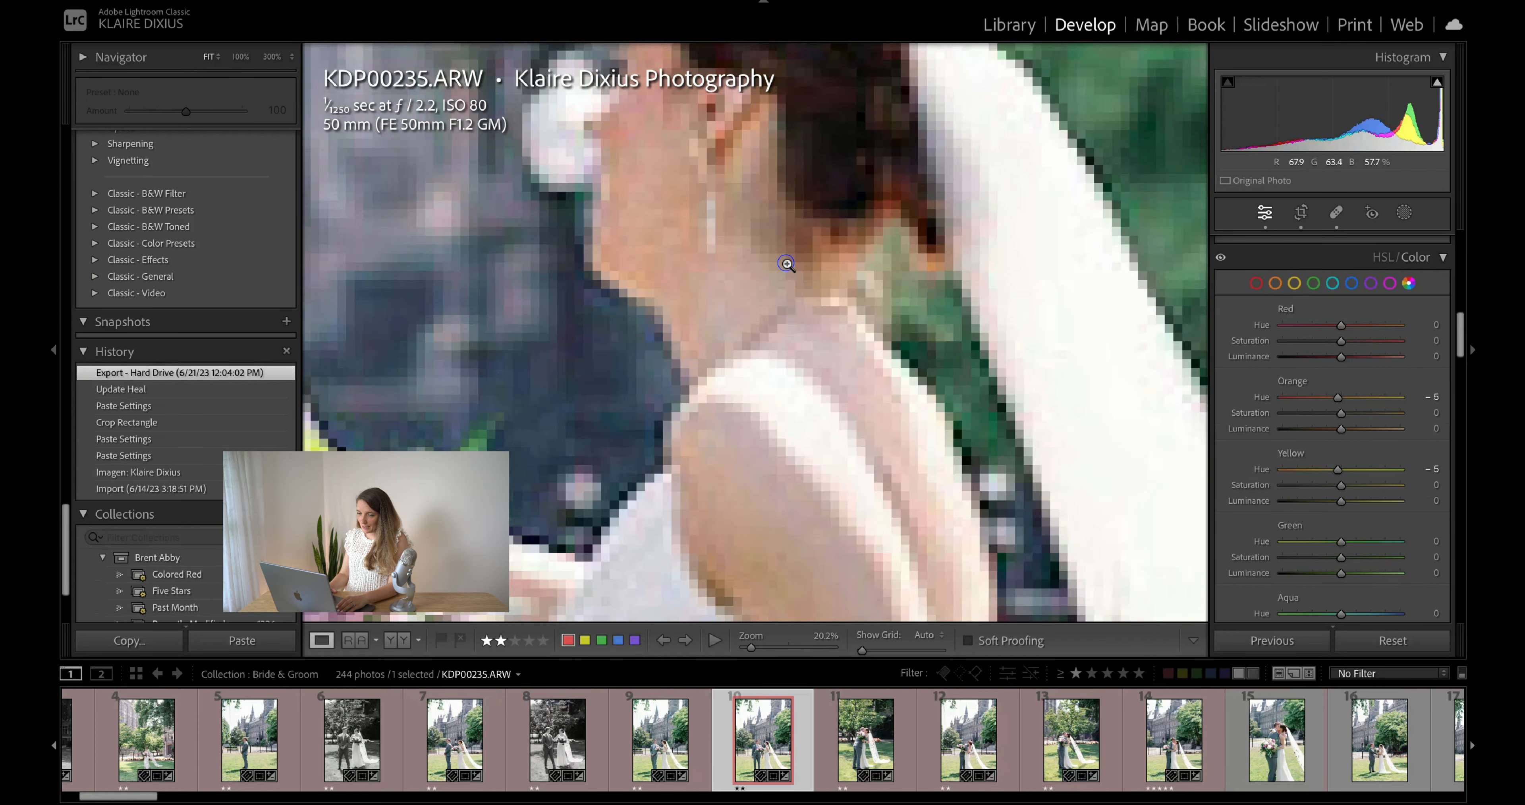
{"action": "left_click", "coordinate": [787, 262]}
{"action": "key", "text": "super+shift+v"}
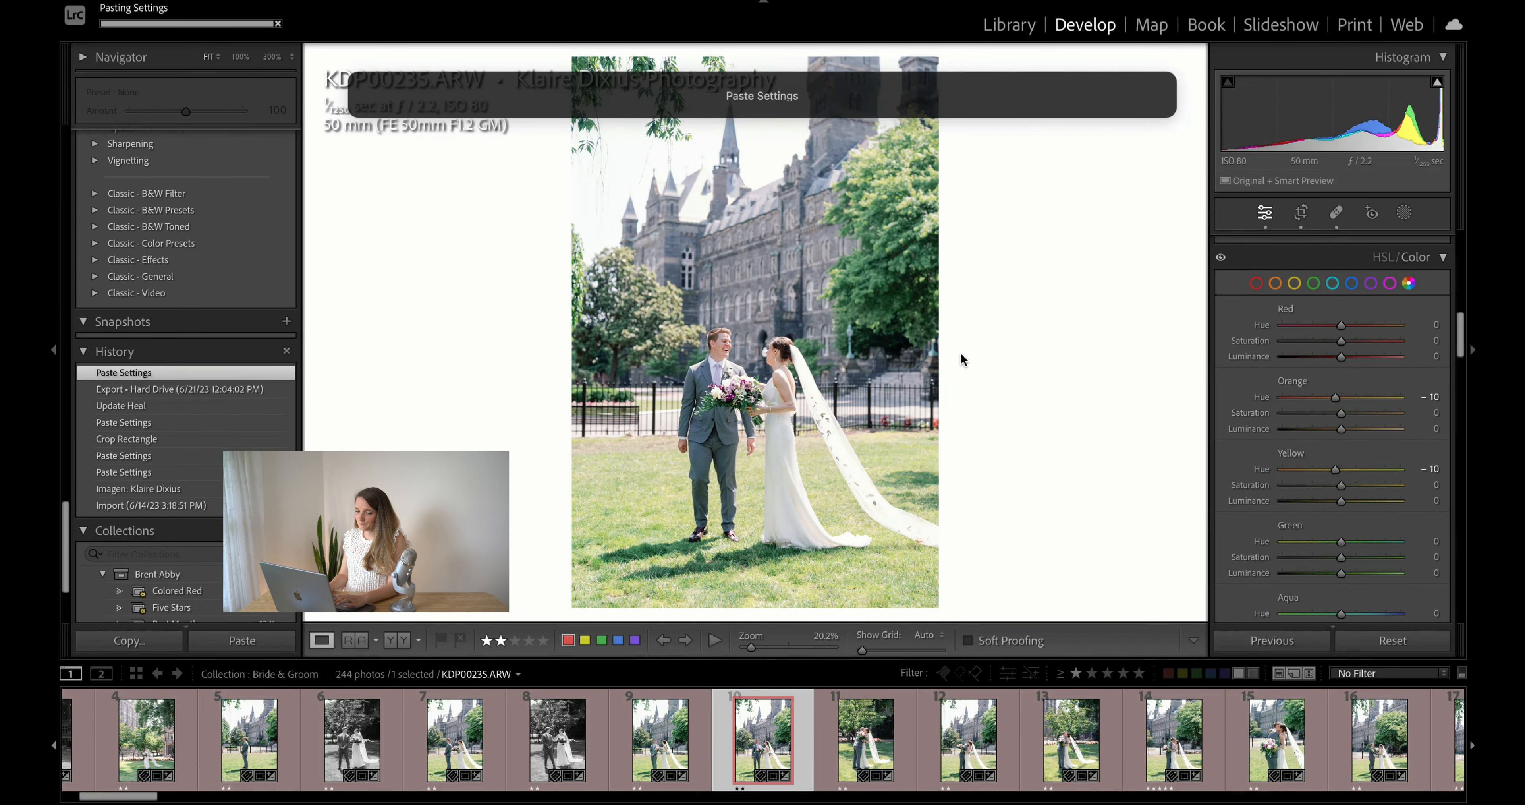